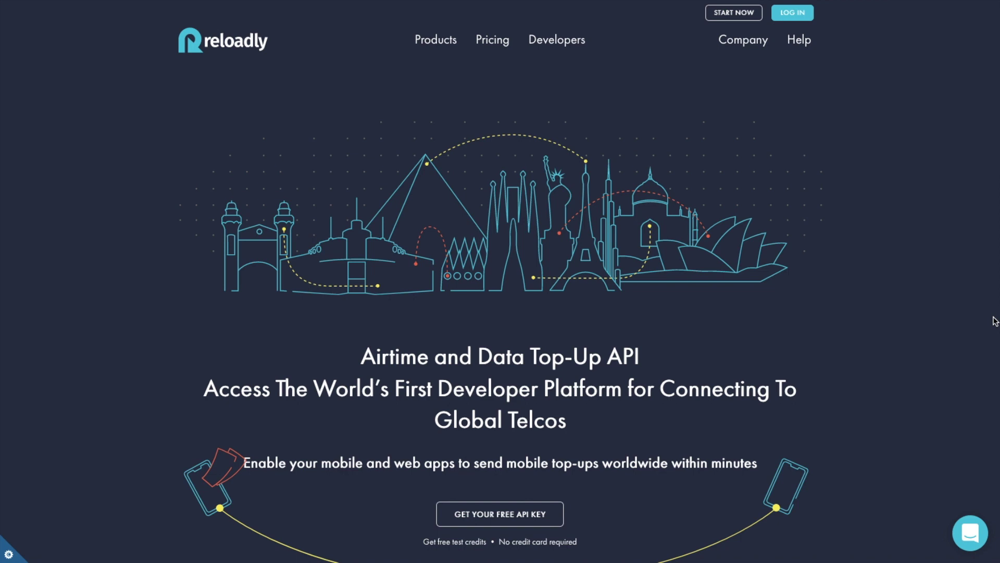
Scroll down the Reloadly public homepage.
{"action": "scroll", "coordinate": [995, 320], "scroll_direction": "down", "scroll_amount": 1}
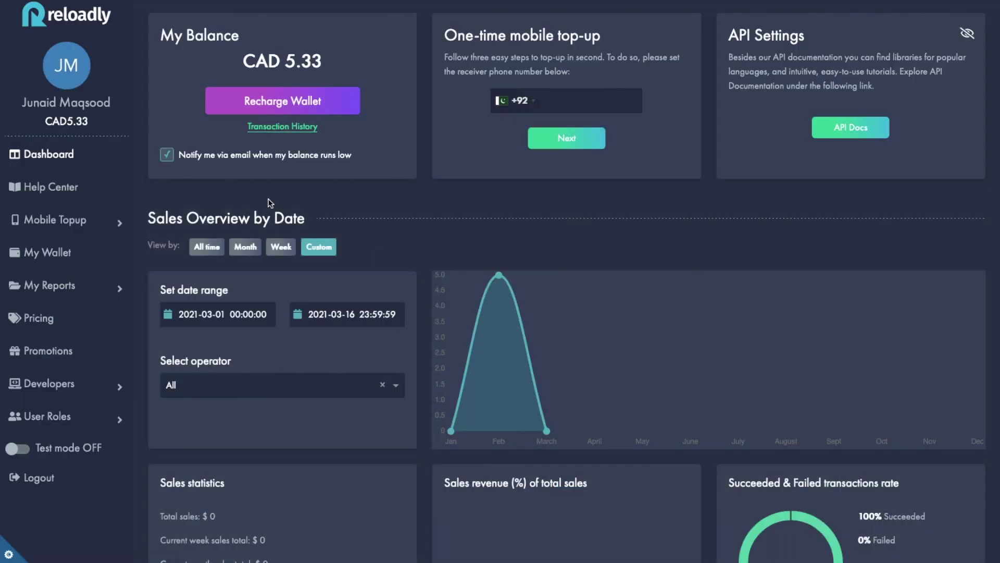
Open Developers > Widget settings and enter the test site's https address as the Website URL.
{"action": "left_click", "coordinate": [60, 390]}
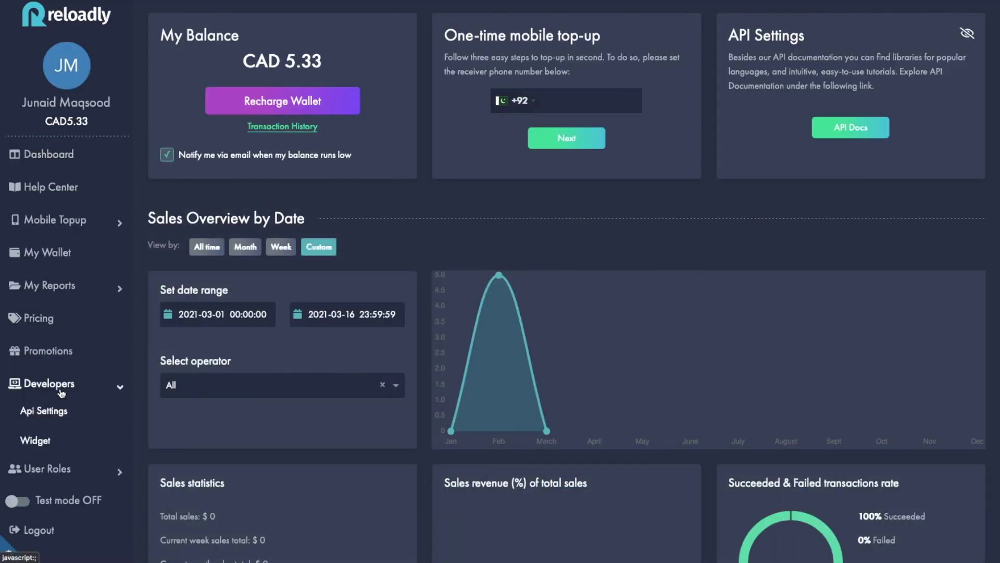
{"action": "left_click", "coordinate": [34, 442]}
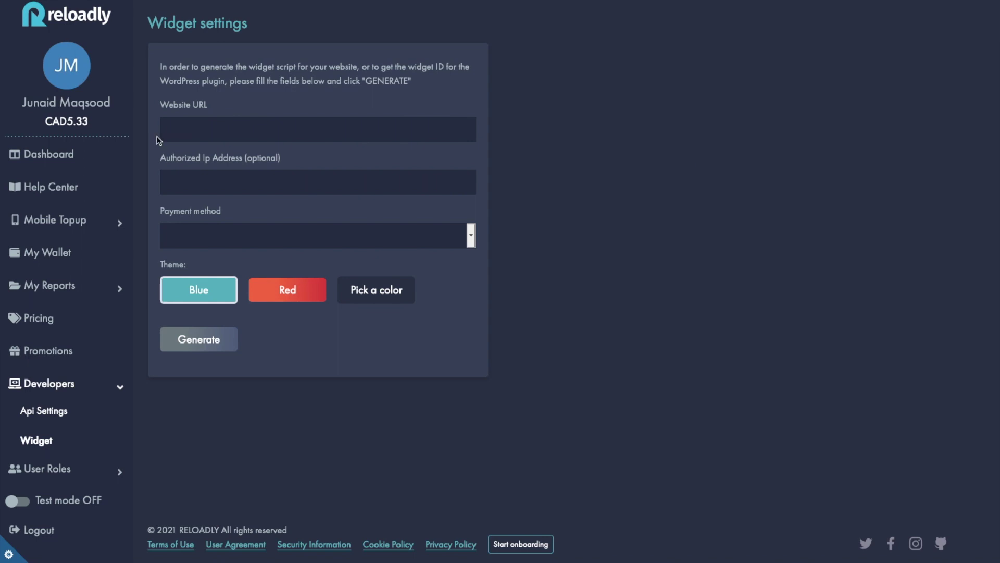
{"action": "left_click_drag", "start_coordinate": [160, 104], "coordinate": [202, 105]}
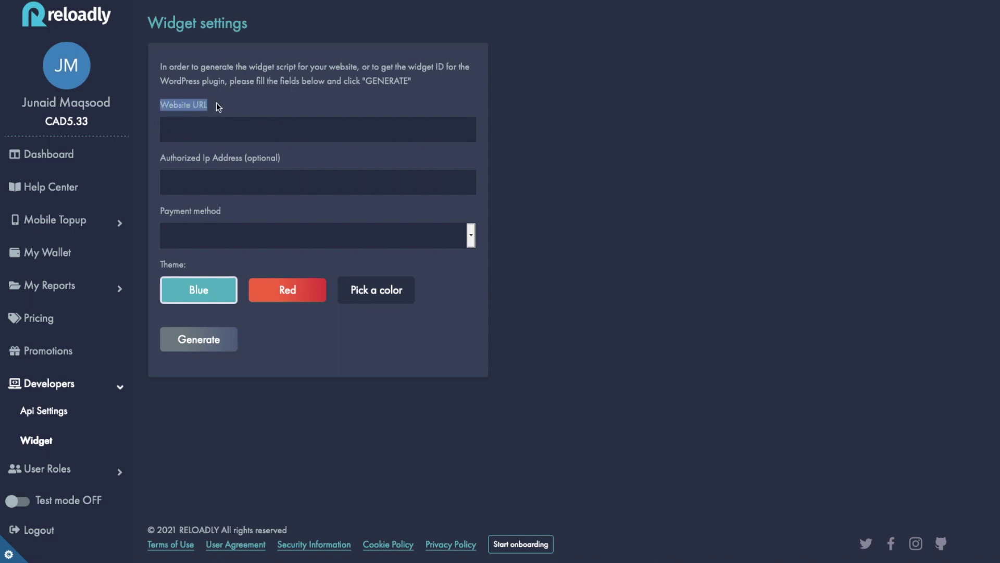
{"action": "left_click", "coordinate": [218, 130]}
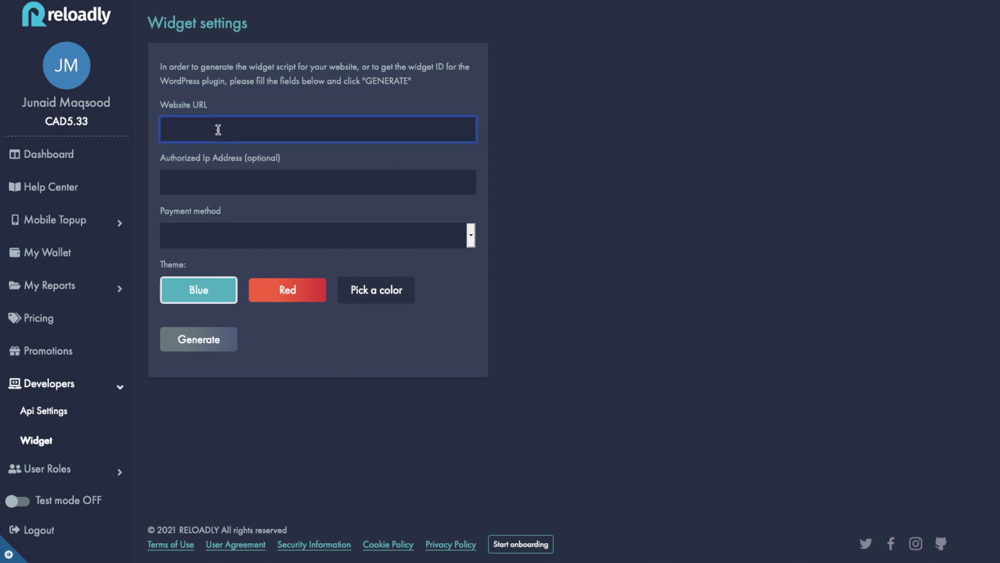
{"action": "type", "text": "https::"}
{"action": "key", "text": "BackSpace"}
{"action": "type", "text": "//test.junaidmaqsood.com"}
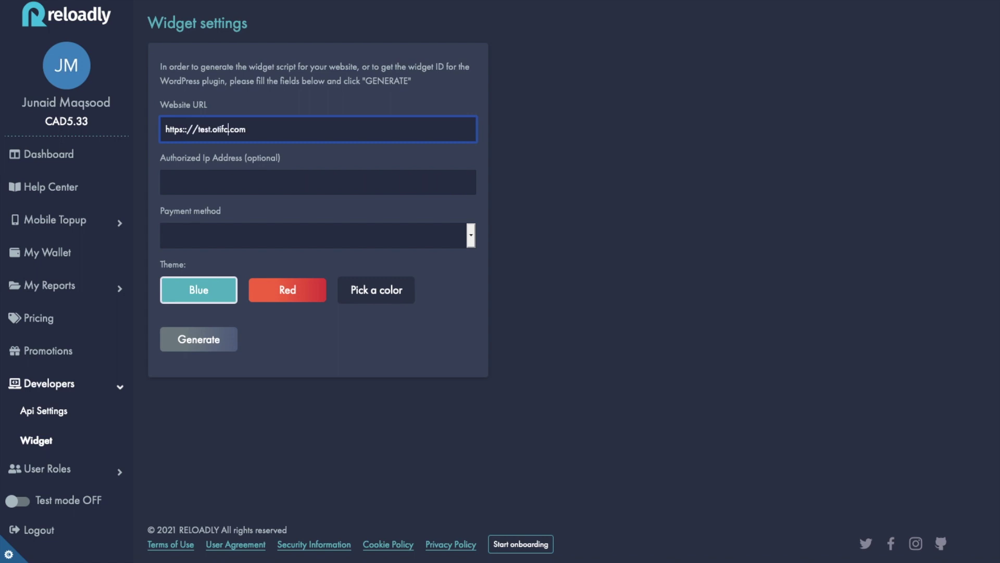
{"action": "left_click", "coordinate": [392, 179]}
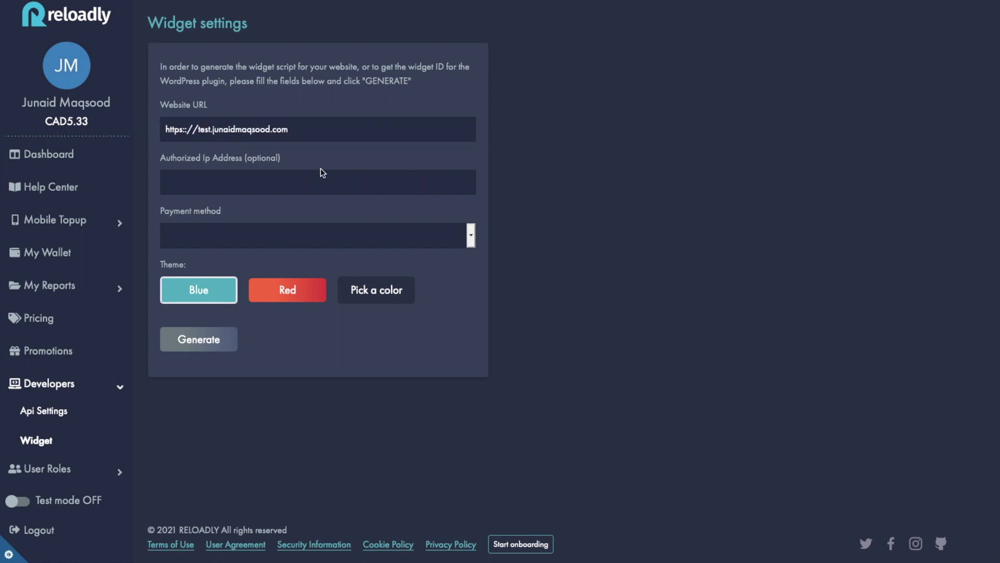
Leave the optional authorized IP address empty and open the payment method choices.
{"action": "left_click_drag", "start_coordinate": [162, 158], "coordinate": [287, 159]}
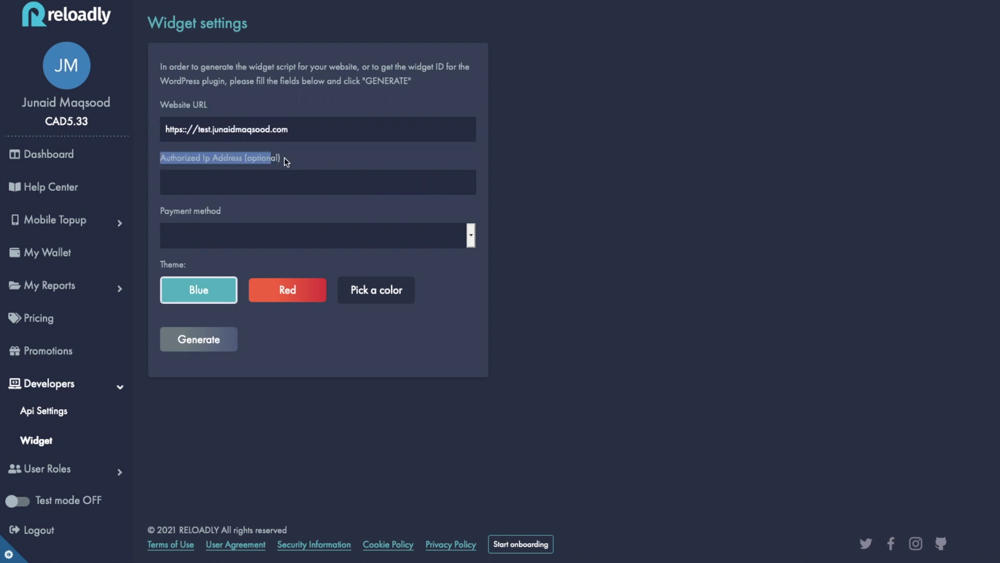
{"action": "left_click", "coordinate": [291, 159]}
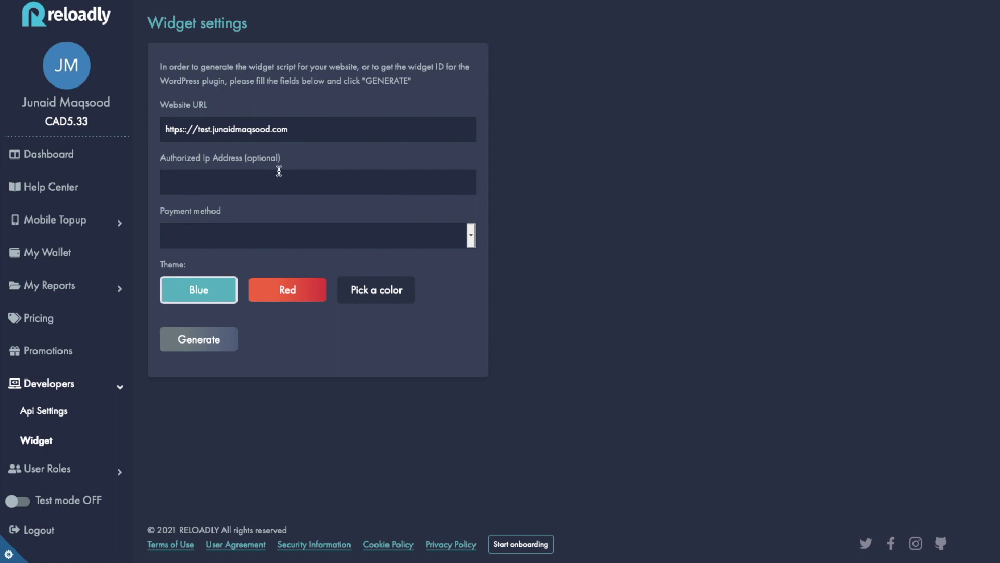
{"action": "left_click", "coordinate": [316, 186]}
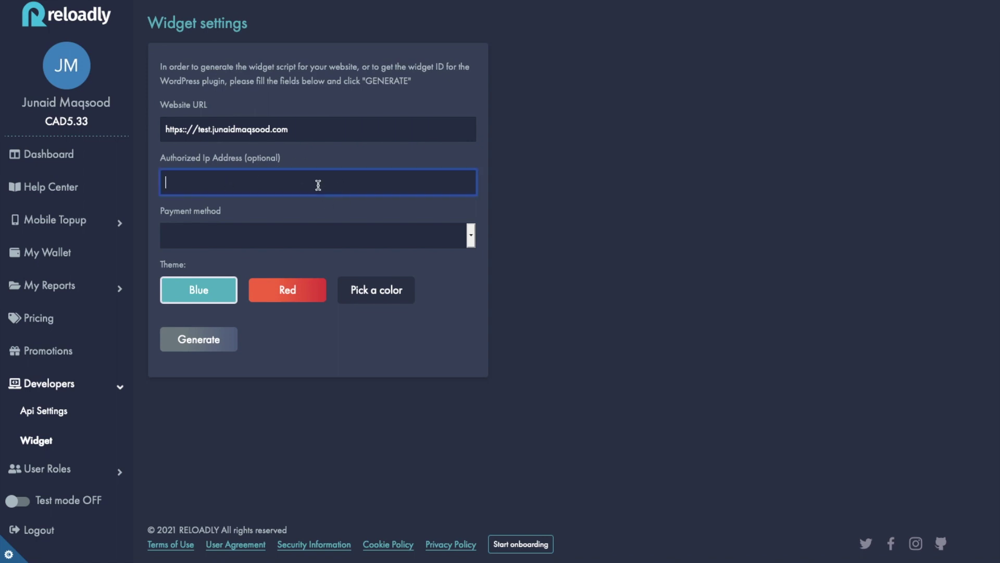
{"action": "left_click", "coordinate": [268, 215]}
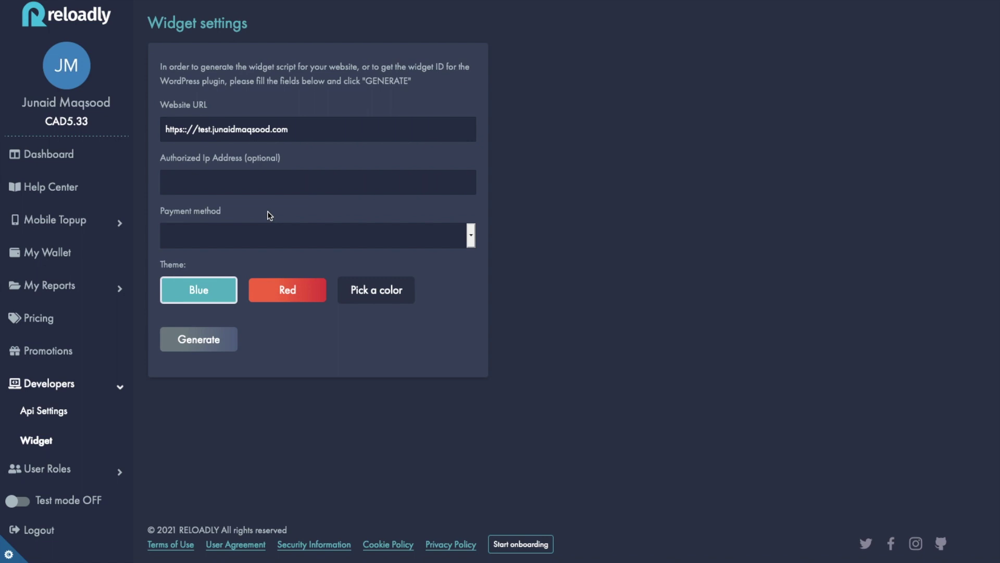
{"action": "left_click", "coordinate": [259, 223]}
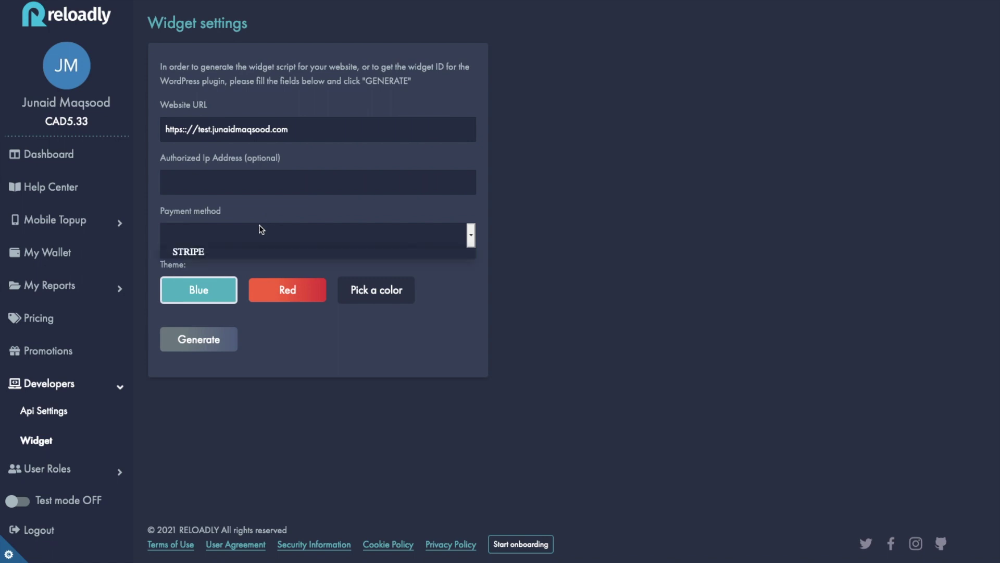
Choose STRIPE as the payment method and fill in the Stripe publishable key.
{"action": "left_click", "coordinate": [203, 252]}
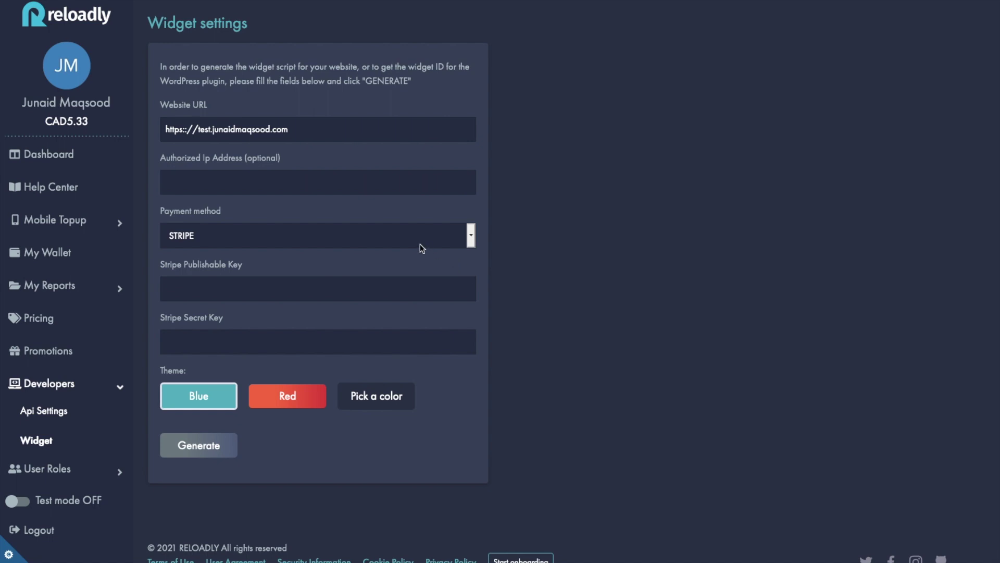
{"action": "left_click", "coordinate": [327, 291]}
{"action": "scroll", "coordinate": [313, 289], "scroll_direction": "down", "scroll_amount": 1}
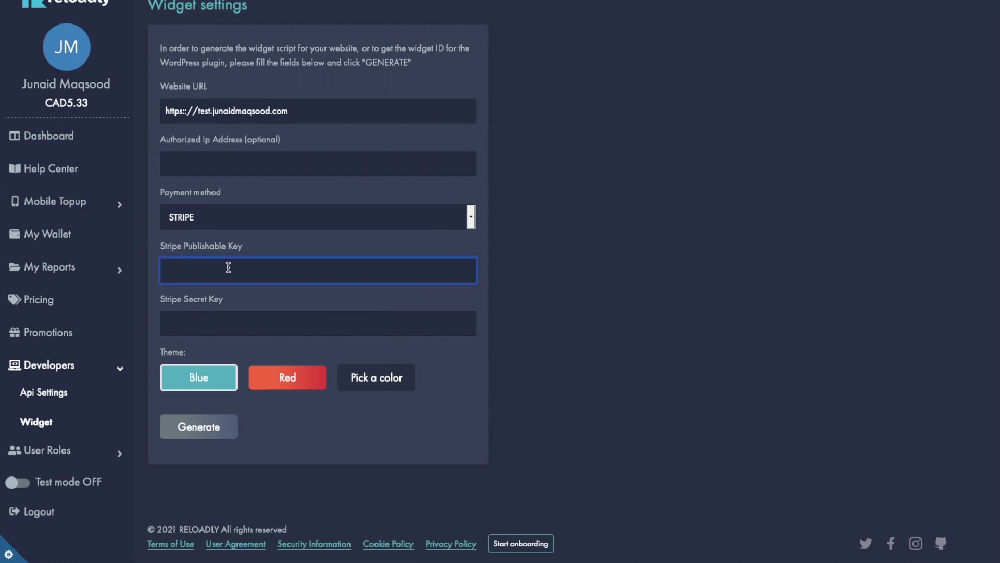
{"action": "left_click", "coordinate": [553, 294]}
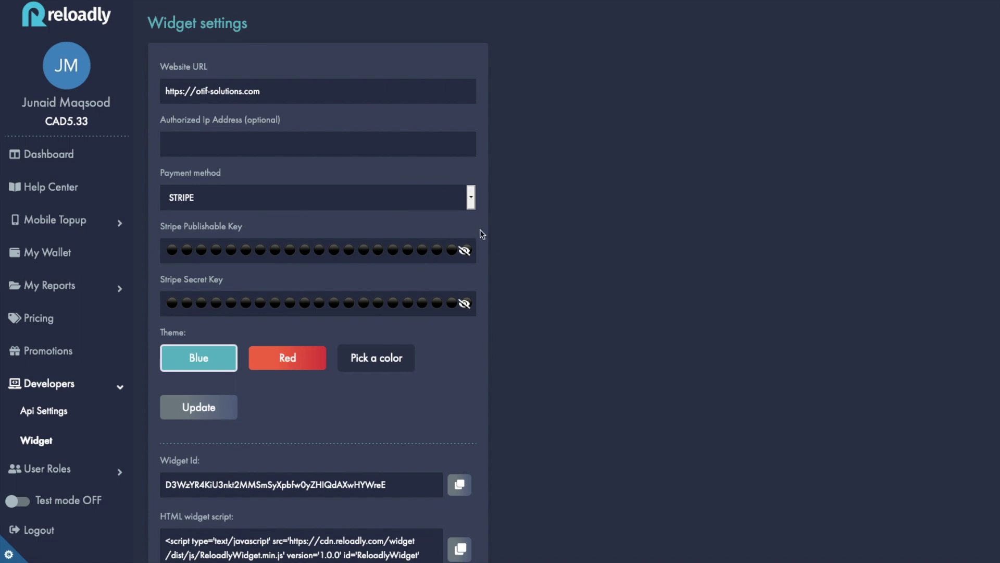
Try a custom dark red #752525 widget colour, then set the theme back to Blue.
{"action": "scroll", "coordinate": [485, 219], "scroll_direction": "down", "scroll_amount": 1}
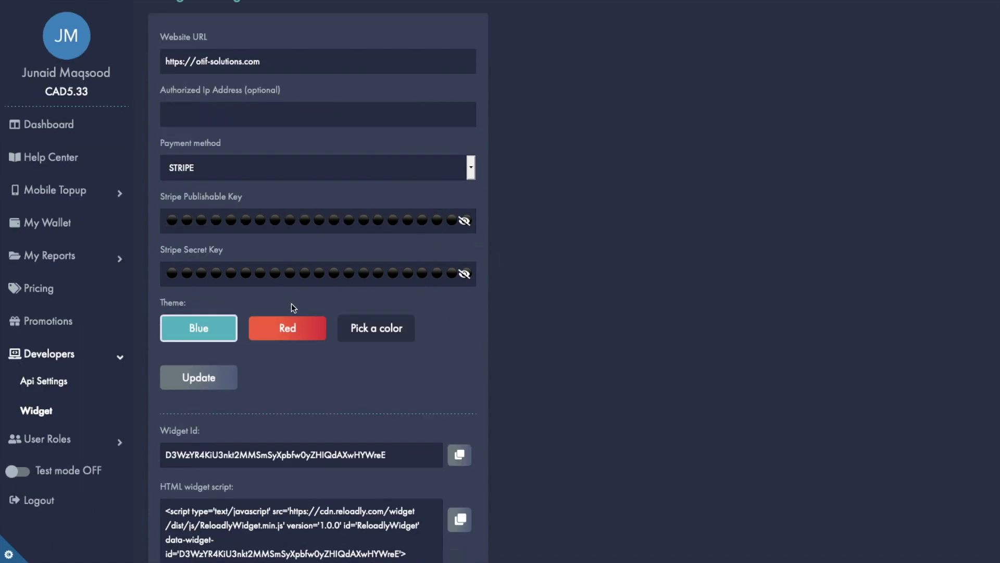
{"action": "scroll", "coordinate": [250, 323], "scroll_direction": "down", "scroll_amount": 1}
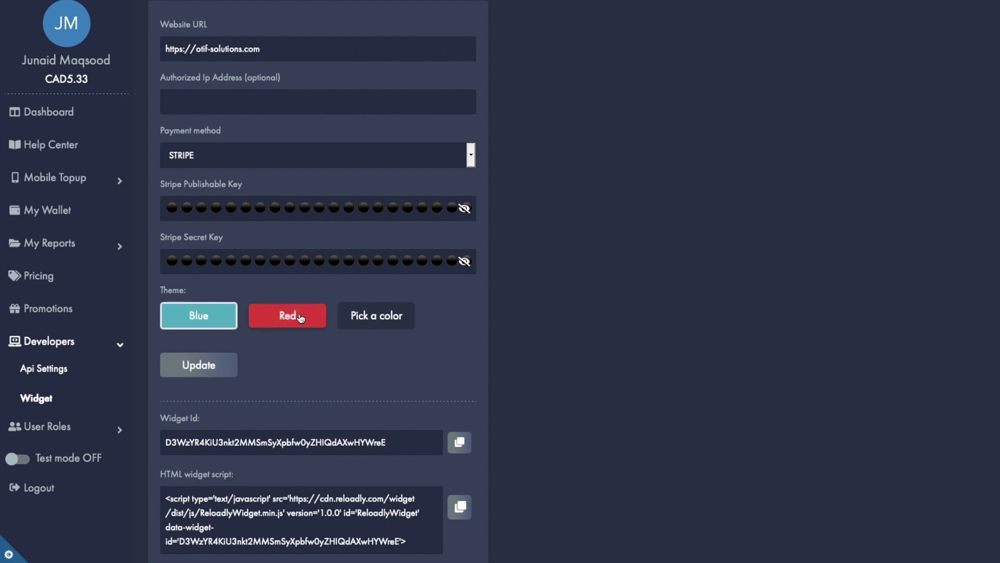
{"action": "left_click", "coordinate": [377, 315]}
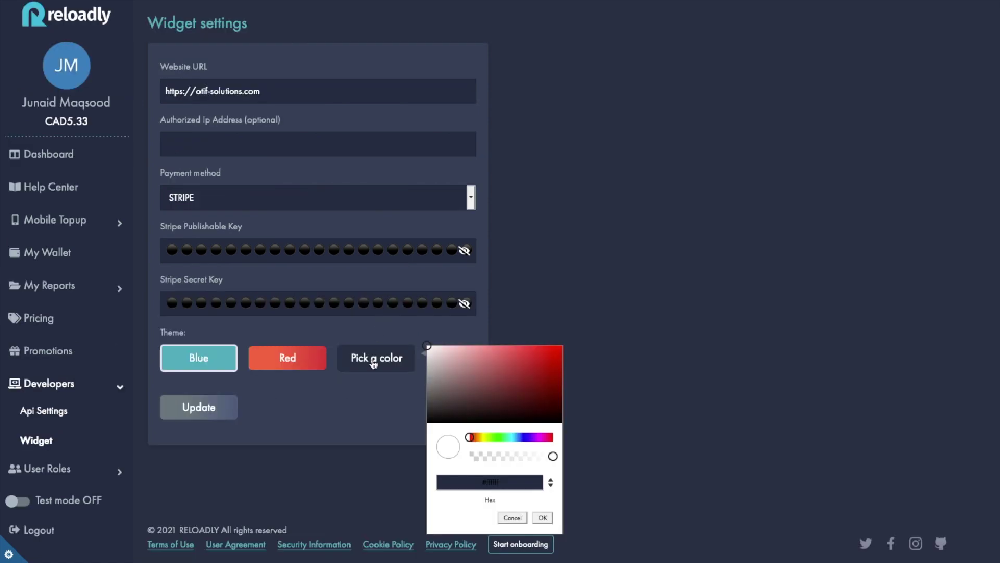
{"action": "left_click", "coordinate": [517, 379]}
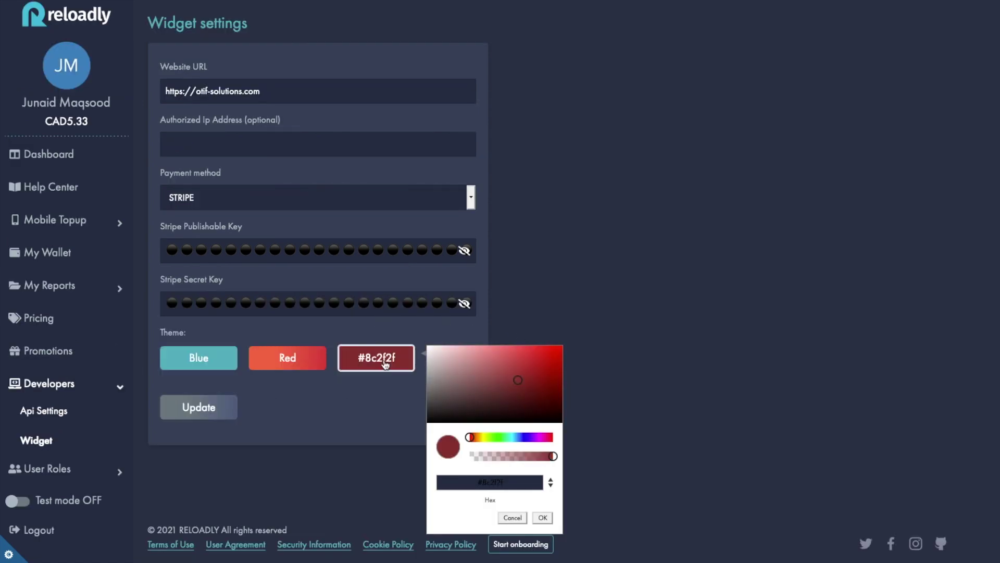
{"action": "left_click", "coordinate": [518, 374]}
{"action": "left_click", "coordinate": [521, 390]}
{"action": "left_click", "coordinate": [304, 376]}
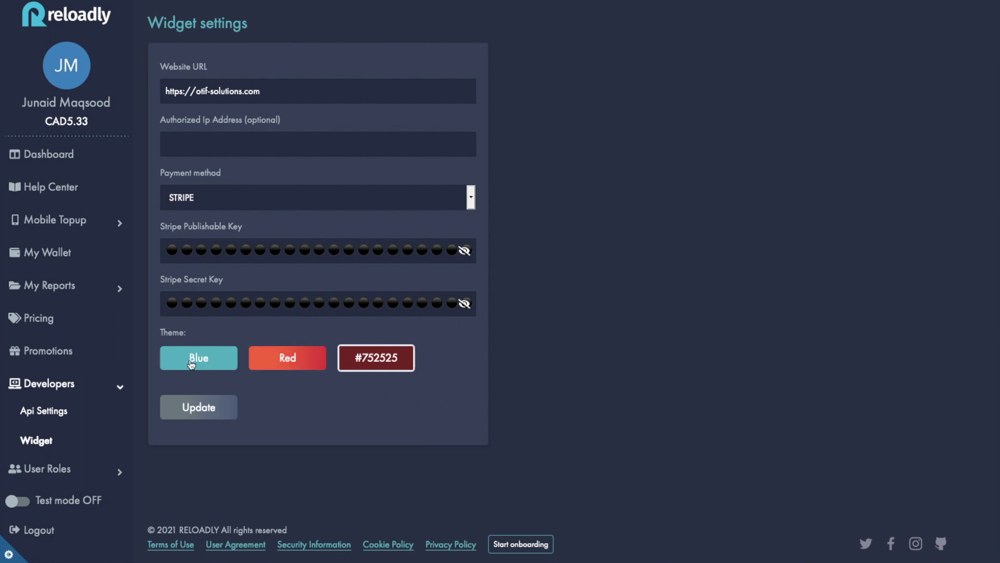
{"action": "left_click", "coordinate": [223, 363]}
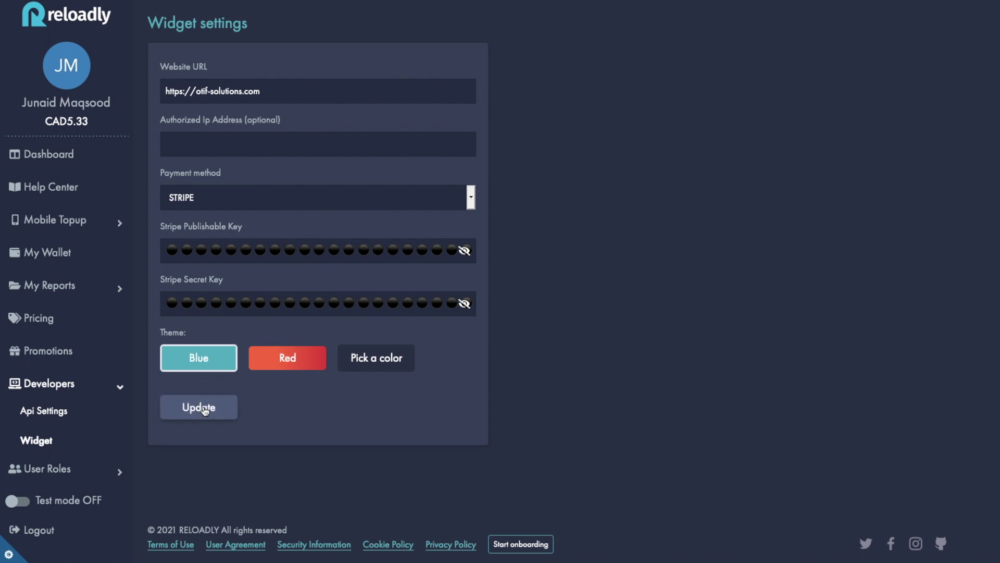
Save the widget settings to generate the code and copy the widget ID.
{"action": "left_click", "coordinate": [205, 411]}
{"action": "scroll", "coordinate": [250, 383], "scroll_direction": "down", "scroll_amount": 2}
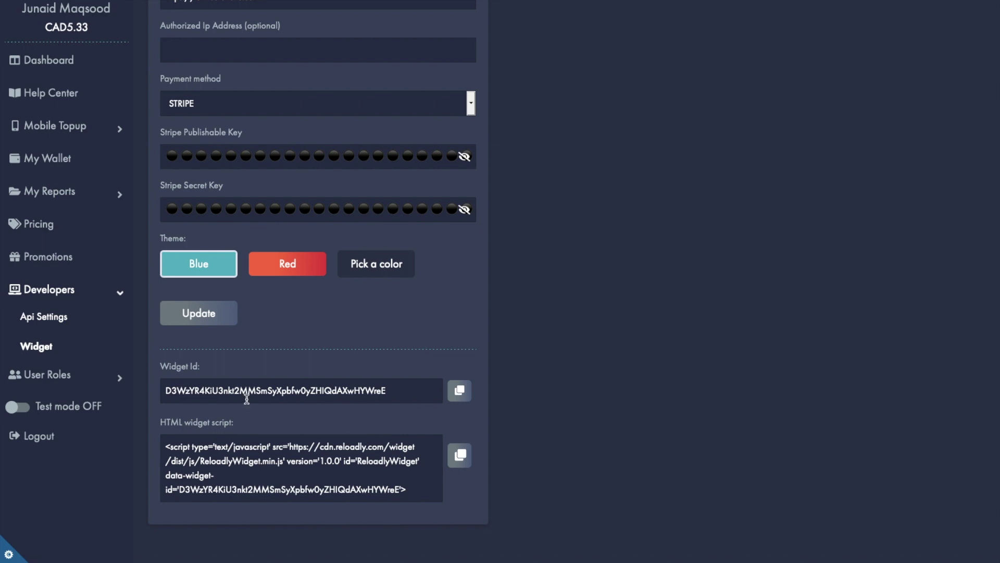
{"action": "left_click", "coordinate": [468, 395]}
Copy the generated HTML widget script to the clipboard.
{"action": "left_click", "coordinate": [463, 464]}
{"action": "scroll", "coordinate": [375, 451], "scroll_direction": "down", "scroll_amount": 2}
{"action": "left_click", "coordinate": [417, 491]}
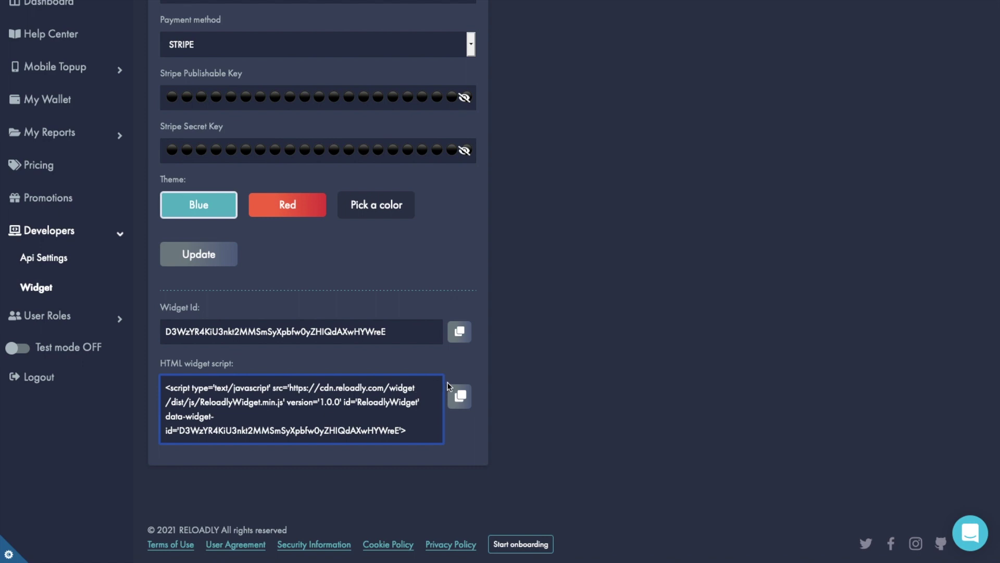
{"action": "left_click", "coordinate": [459, 396]}
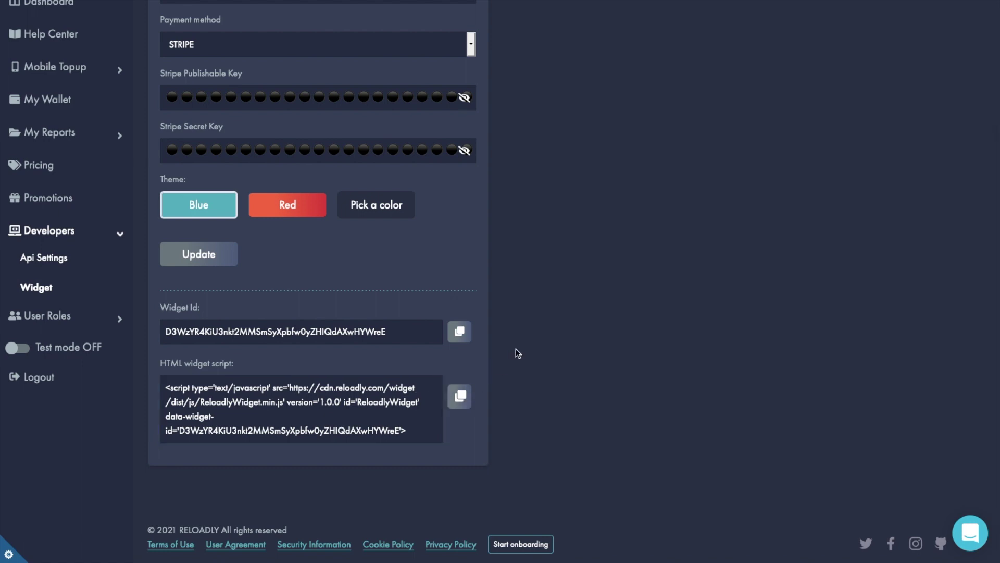
{"action": "scroll", "coordinate": [517, 353], "scroll_direction": "up", "scroll_amount": 3}
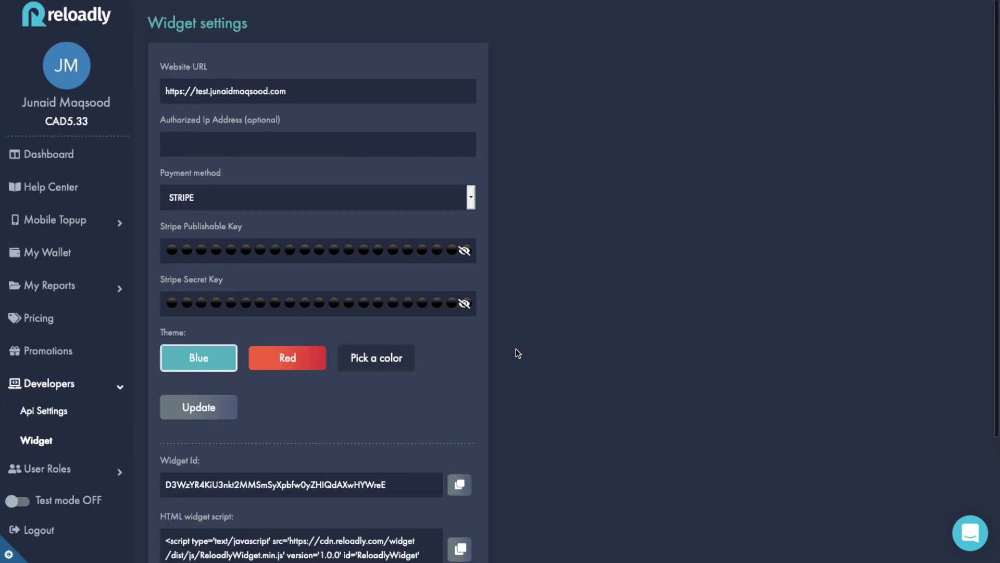
{"action": "scroll", "coordinate": [303, 185], "scroll_direction": "down", "scroll_amount": 3}
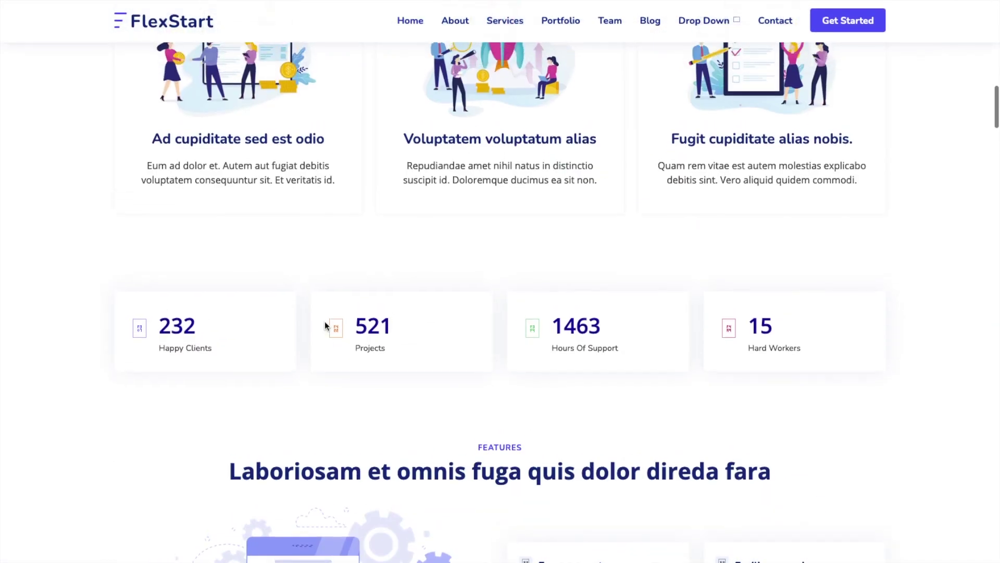
{"action": "scroll", "coordinate": [324, 321], "scroll_direction": "down", "scroll_amount": 10}
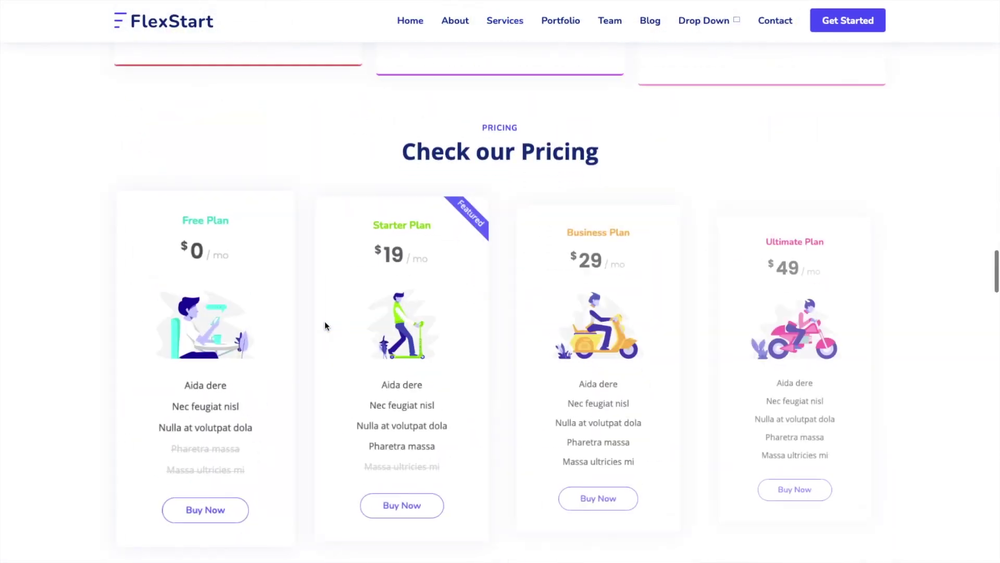
{"action": "scroll", "coordinate": [324, 321], "scroll_direction": "up", "scroll_amount": 20}
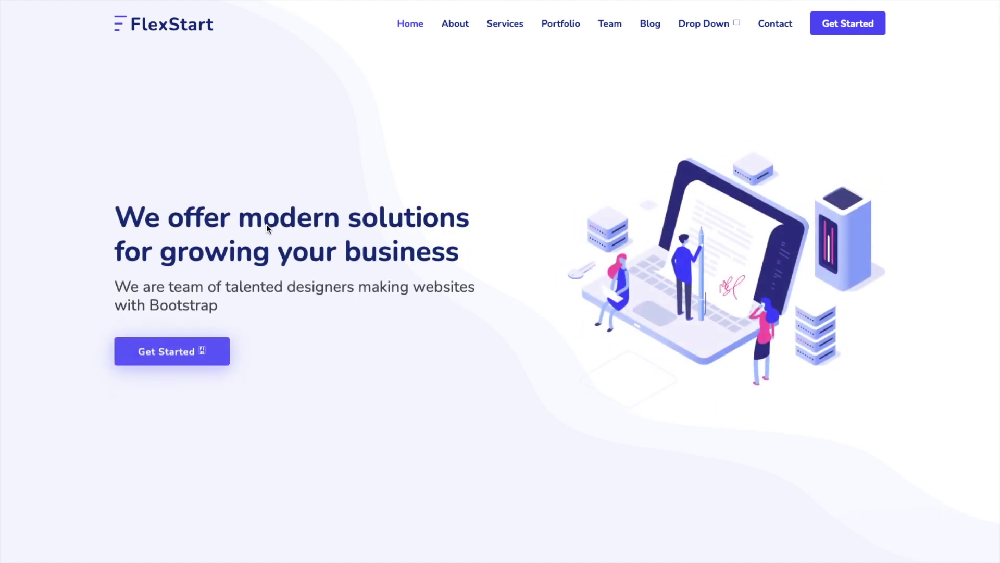
{"action": "scroll", "coordinate": [306, 308], "scroll_direction": "down", "scroll_amount": 10}
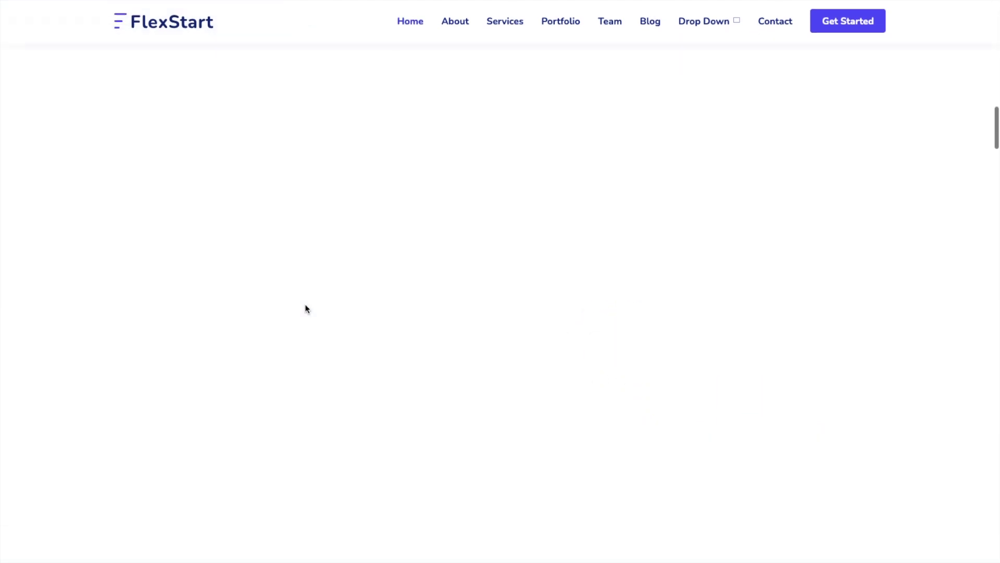
{"action": "scroll", "coordinate": [306, 309], "scroll_direction": "up", "scroll_amount": 5}
{"action": "scroll", "coordinate": [306, 309], "scroll_direction": "down", "scroll_amount": 10}
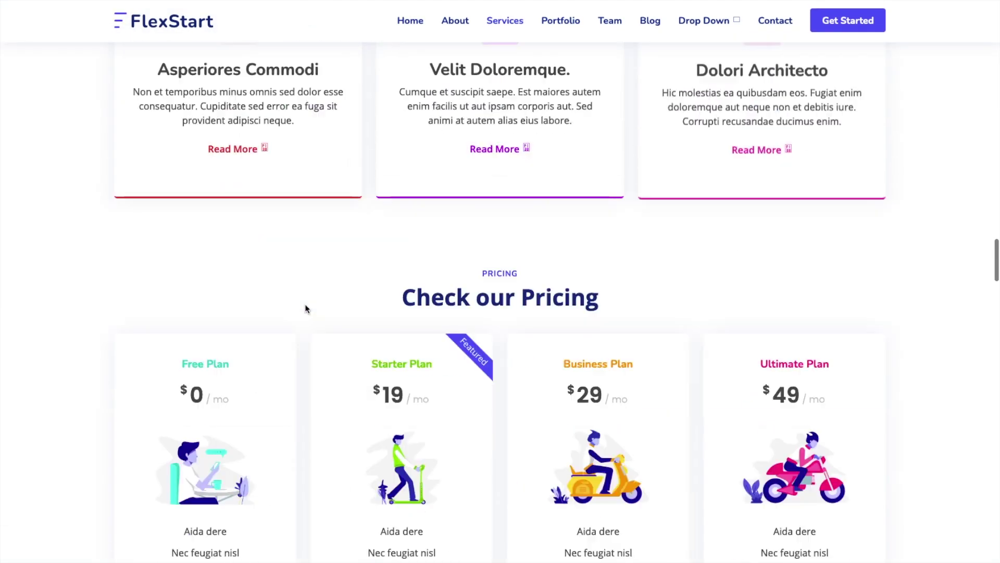
{"action": "scroll", "coordinate": [305, 309], "scroll_direction": "down", "scroll_amount": 20}
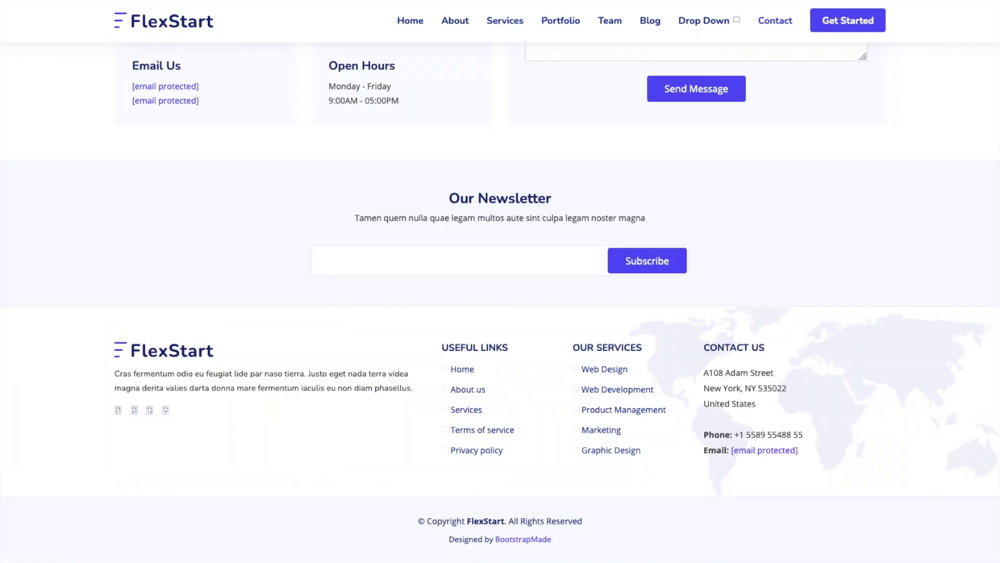
Paste the Reloadly script on a new line above </body> in index.html and save.
{"action": "key", "text": "ctrl+Tab"}
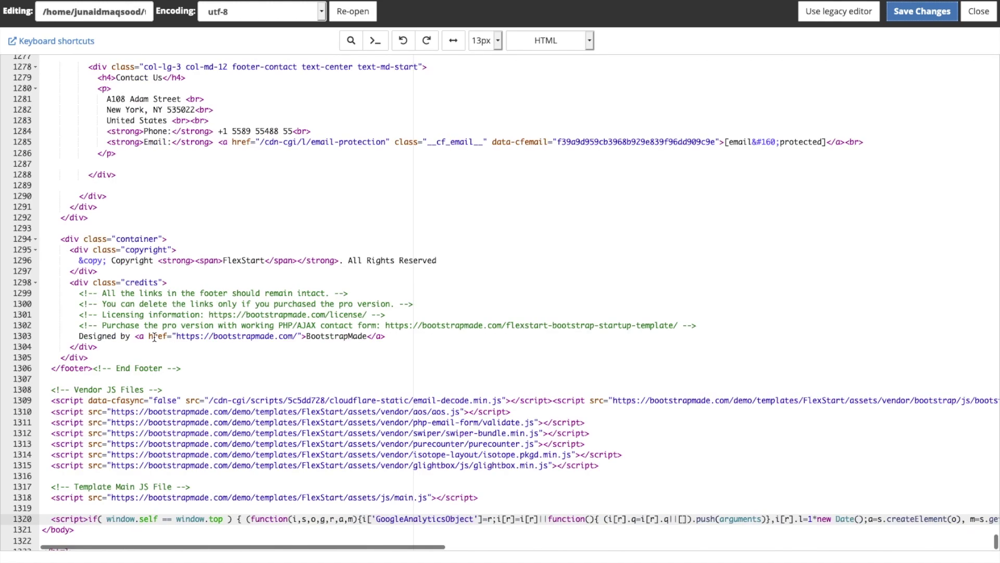
{"action": "scroll", "coordinate": [154, 337], "scroll_direction": "up", "scroll_amount": 6}
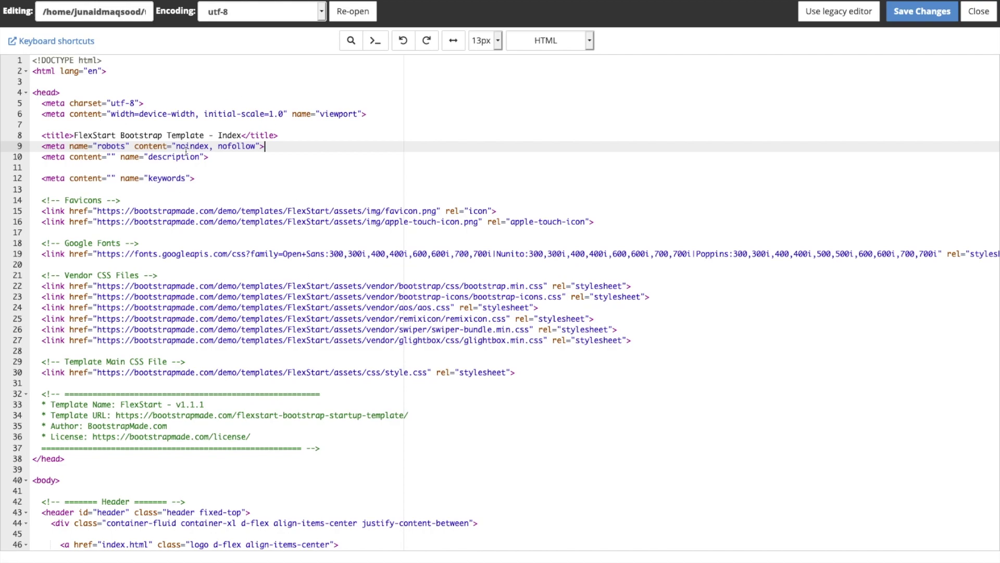
{"action": "scroll", "coordinate": [145, 383], "scroll_direction": "down", "scroll_amount": 20}
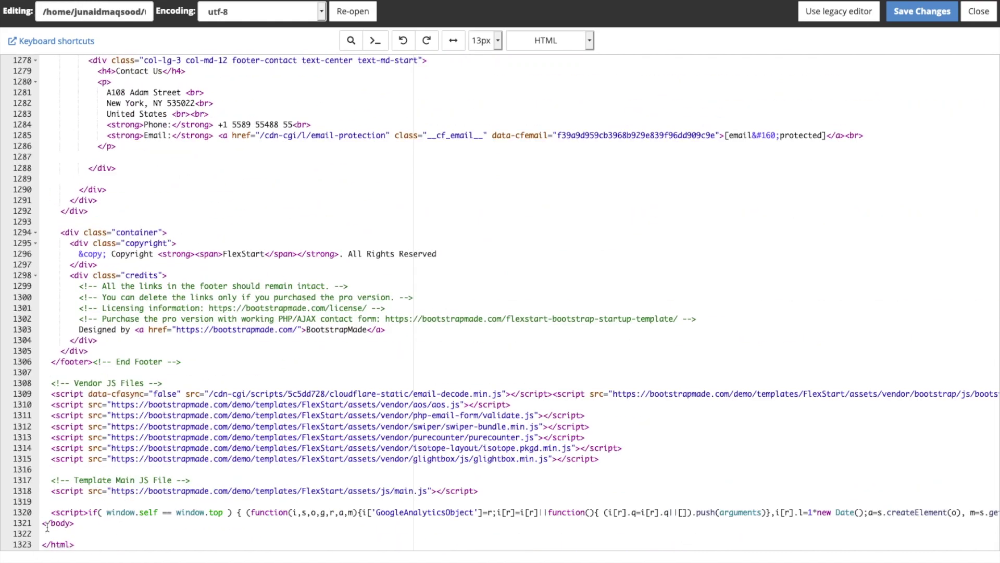
{"action": "left_click", "coordinate": [53, 523]}
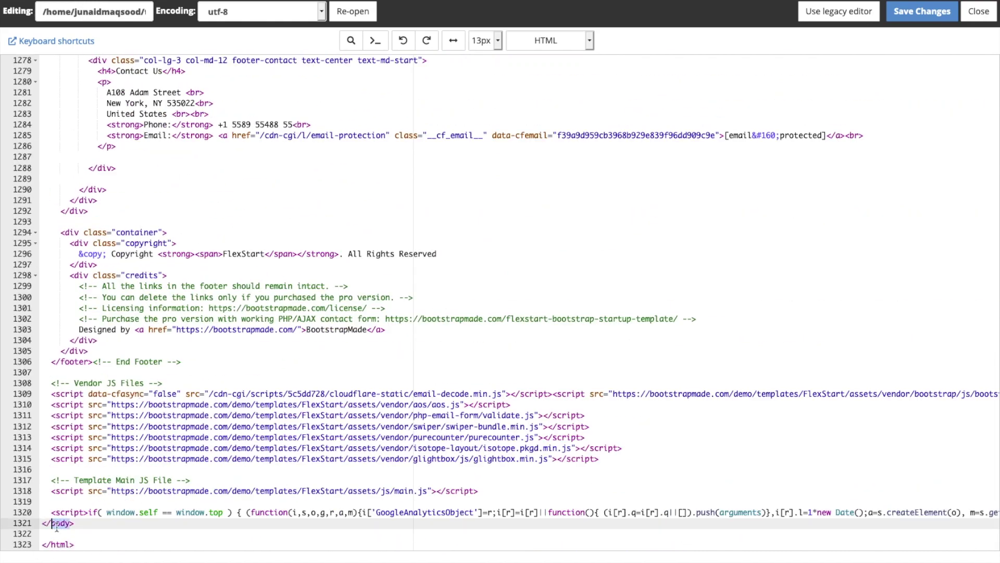
{"action": "left_click", "coordinate": [43, 523]}
{"action": "key", "text": "Return"}
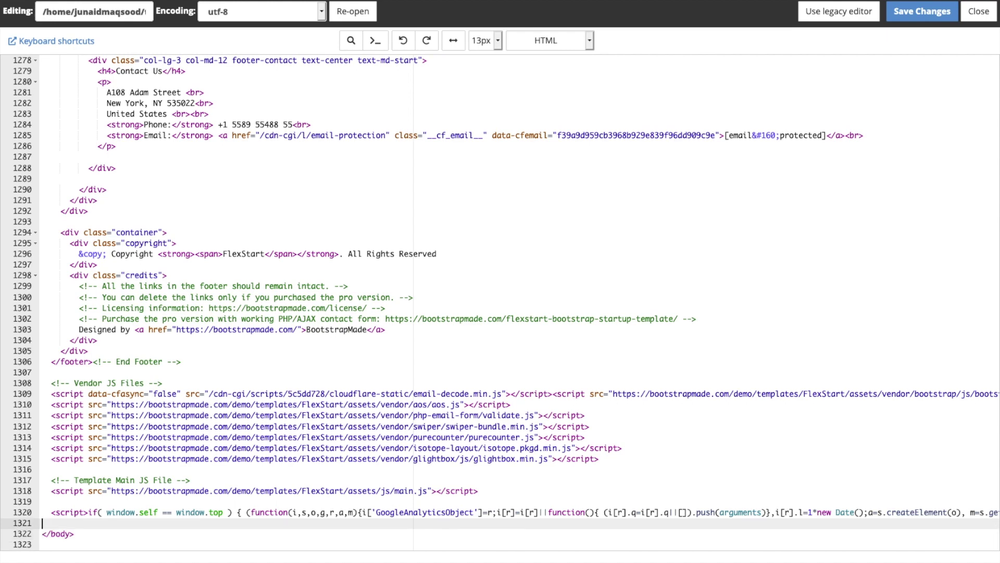
{"action": "key", "text": "ctrl+v"}
{"action": "key", "text": "ctrl+s"}
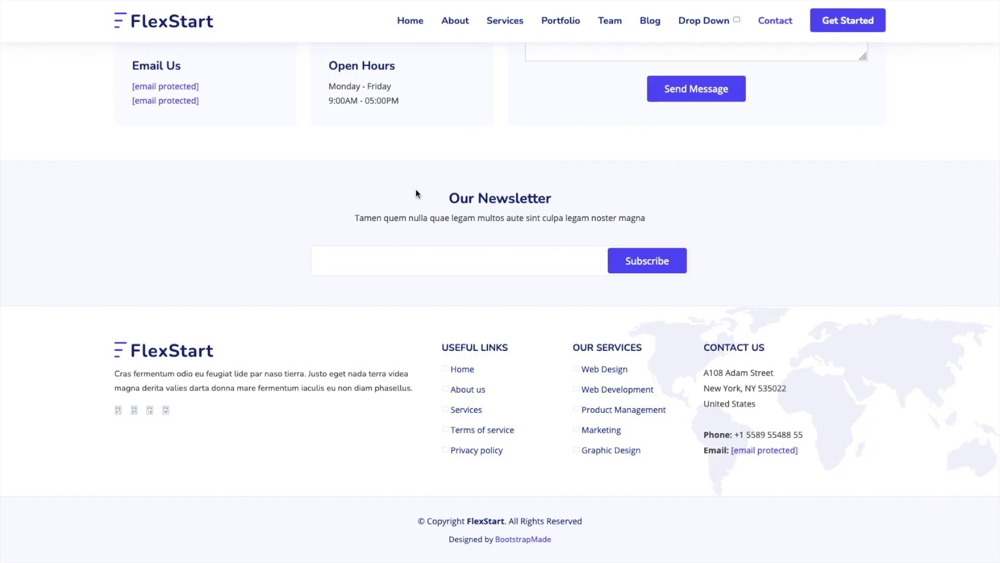
Reload the FlexStart site and open the new Top Up Mobile Phones widget panel.
{"action": "key", "text": "ctrl+r"}
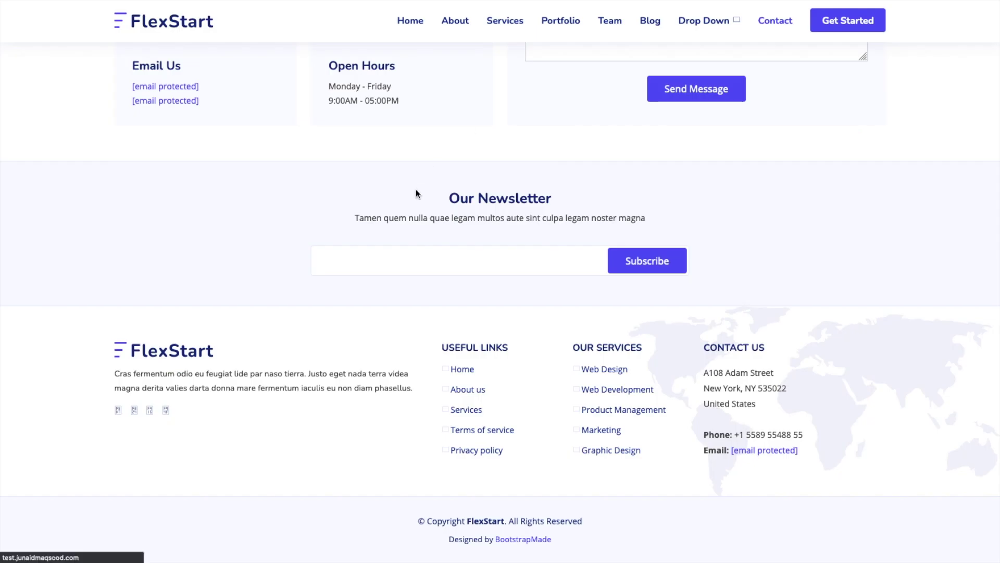
{"action": "scroll", "coordinate": [415, 189], "scroll_direction": "up", "scroll_amount": 8}
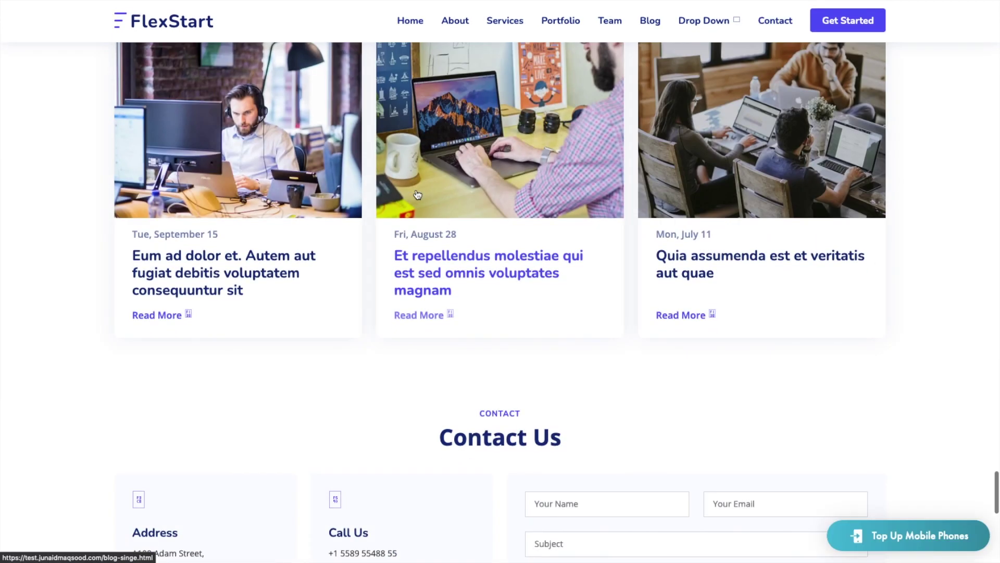
{"action": "scroll", "coordinate": [792, 391], "scroll_direction": "up", "scroll_amount": 15}
{"action": "scroll", "coordinate": [792, 393], "scroll_direction": "up", "scroll_amount": 20}
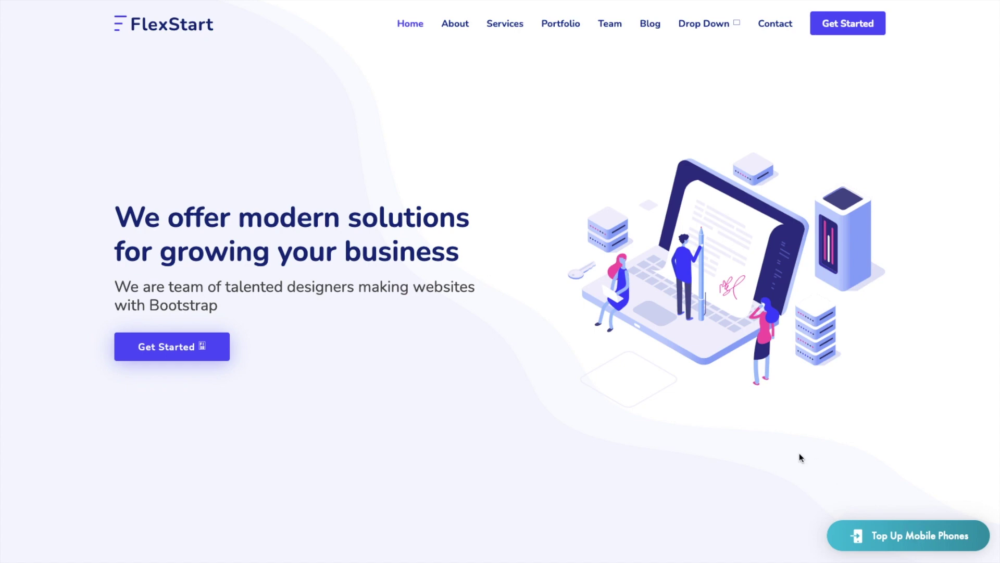
{"action": "scroll", "coordinate": [799, 453], "scroll_direction": "down", "scroll_amount": 4}
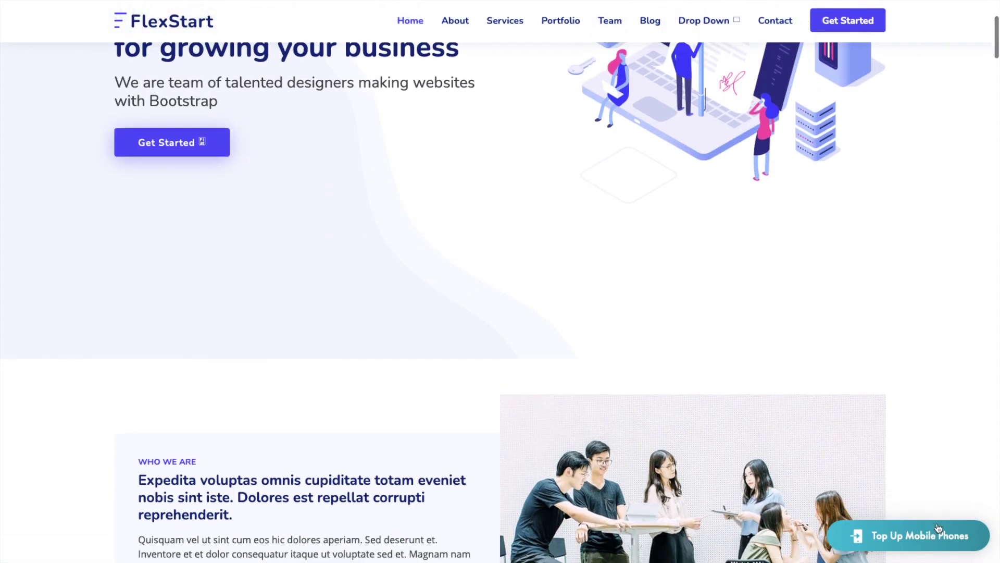
{"action": "scroll", "coordinate": [907, 454], "scroll_direction": "up", "scroll_amount": 4}
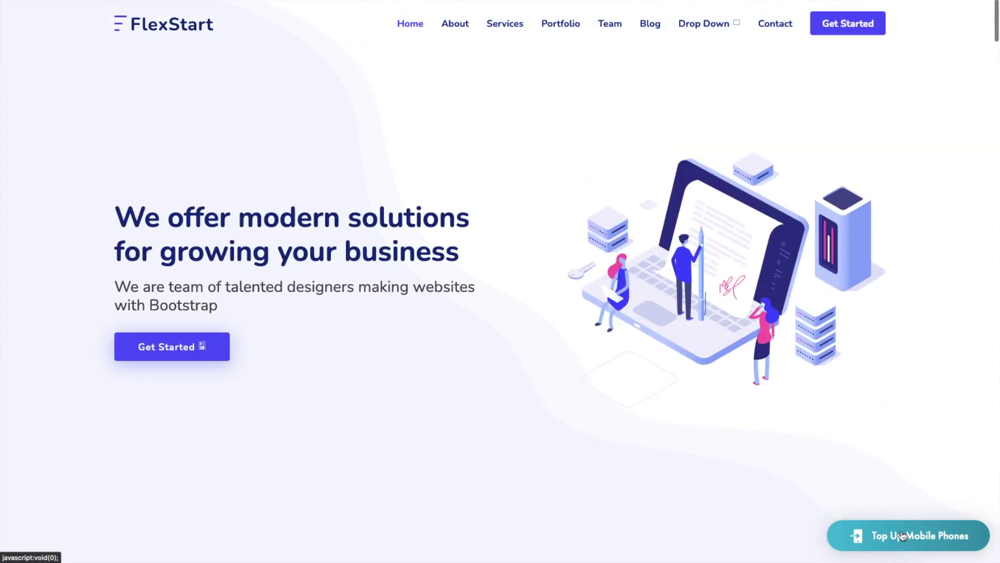
{"action": "left_click", "coordinate": [900, 531]}
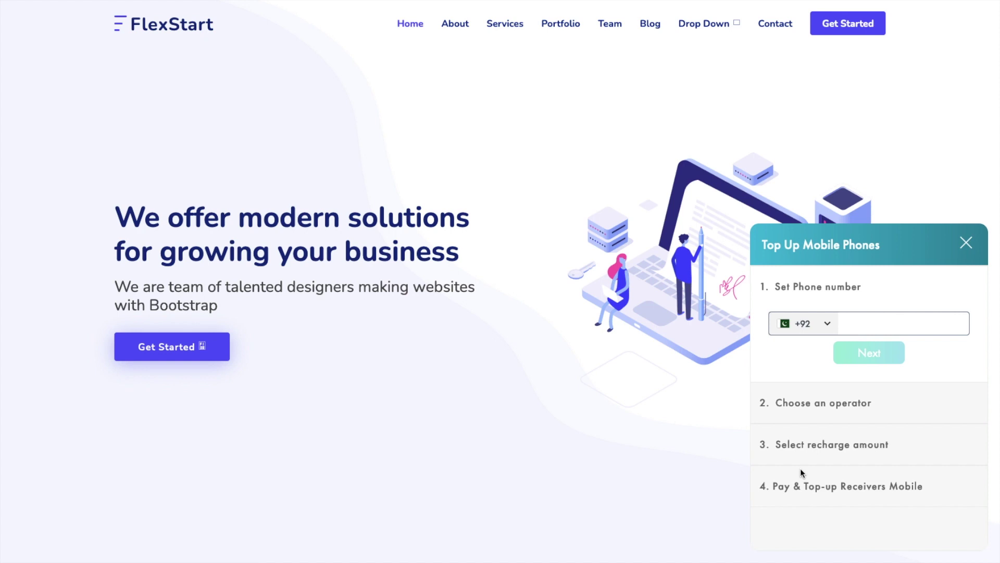
Enter a recipient phone number in the widget so it detects the operator.
{"action": "left_click", "coordinate": [850, 322]}
{"action": "key", "text": "BackSpace"}
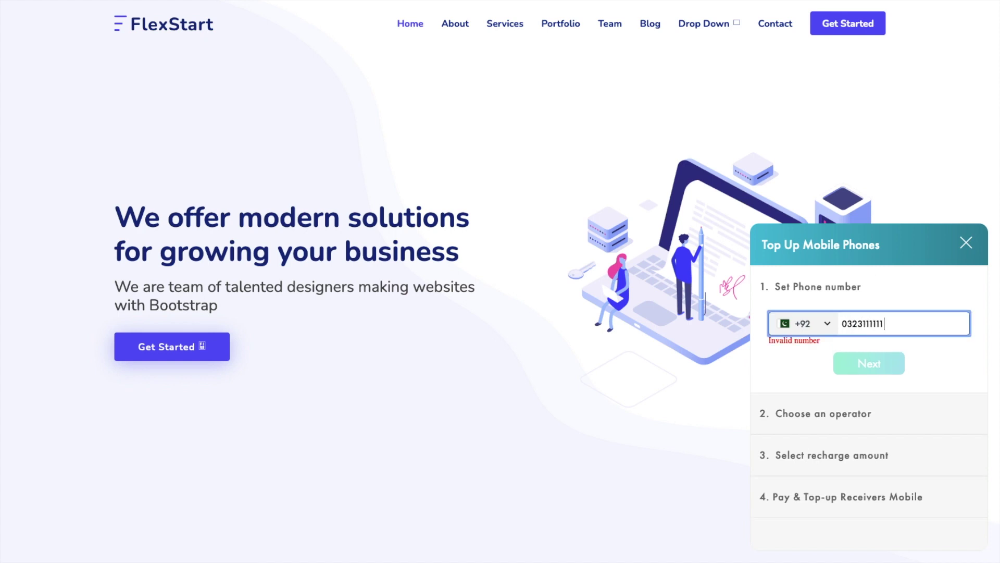
{"action": "left_click", "coordinate": [879, 365]}
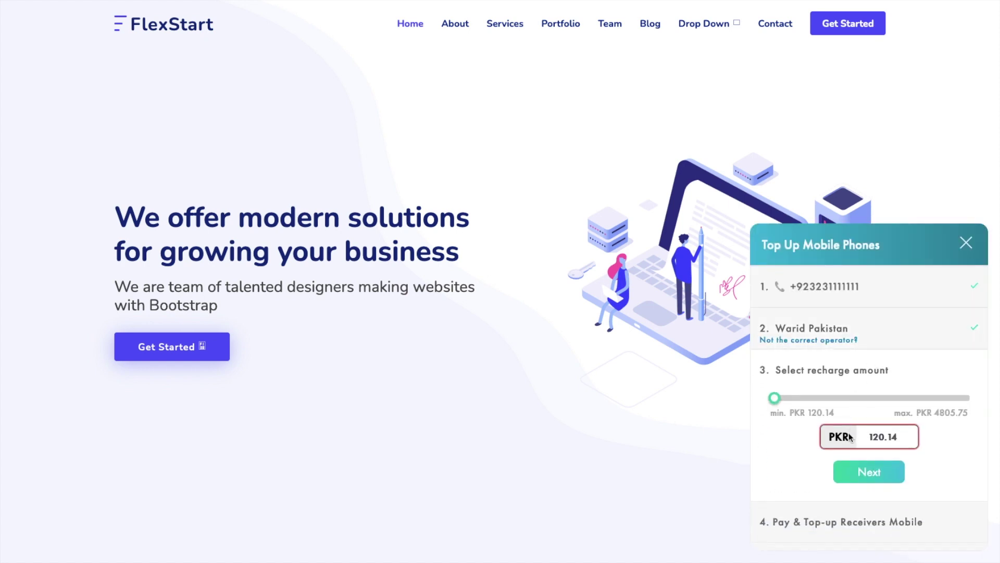
Raise the recharge amount, continue to payment, then close the top-up panel.
{"action": "left_click", "coordinate": [883, 437]}
{"action": "left_click_drag", "start_coordinate": [775, 399], "coordinate": [748, 409]}
{"action": "left_click", "coordinate": [873, 475]}
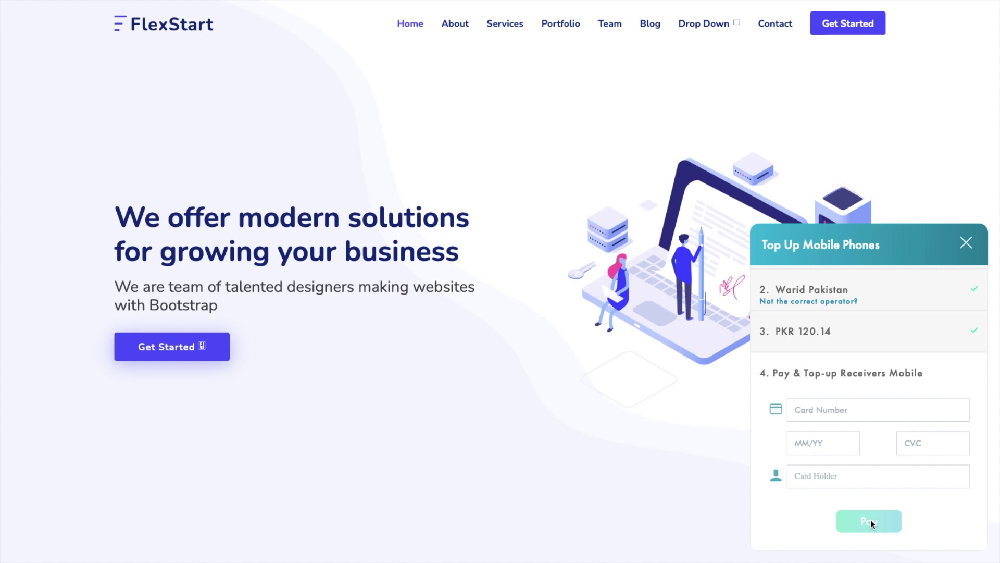
{"action": "left_click", "coordinate": [415, 320]}
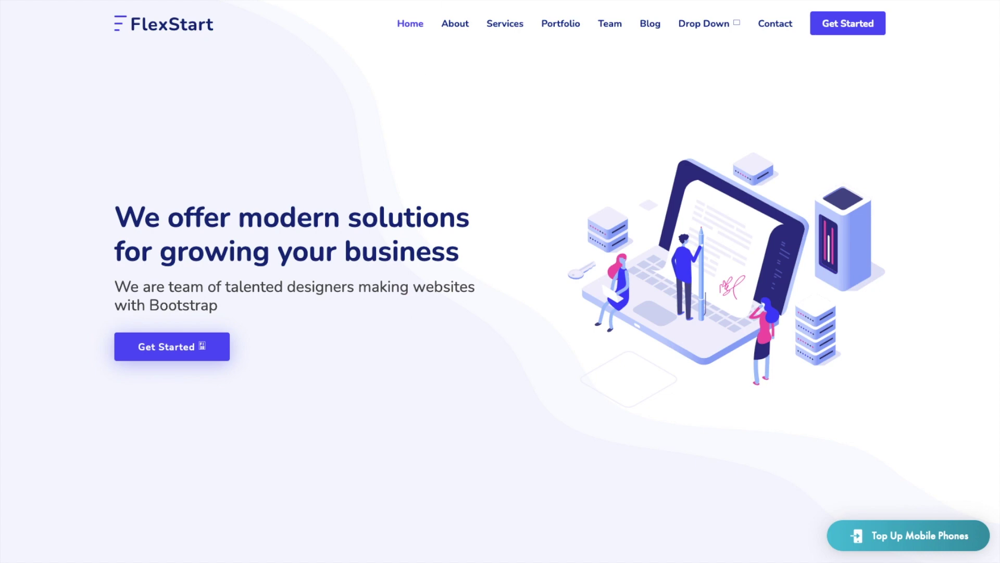
Load the WordPress admin address on localhost from the browser address bar.
{"action": "scroll", "coordinate": [344, 283], "scroll_direction": "down", "scroll_amount": 4}
{"action": "scroll", "coordinate": [344, 284], "scroll_direction": "up", "scroll_amount": 4}
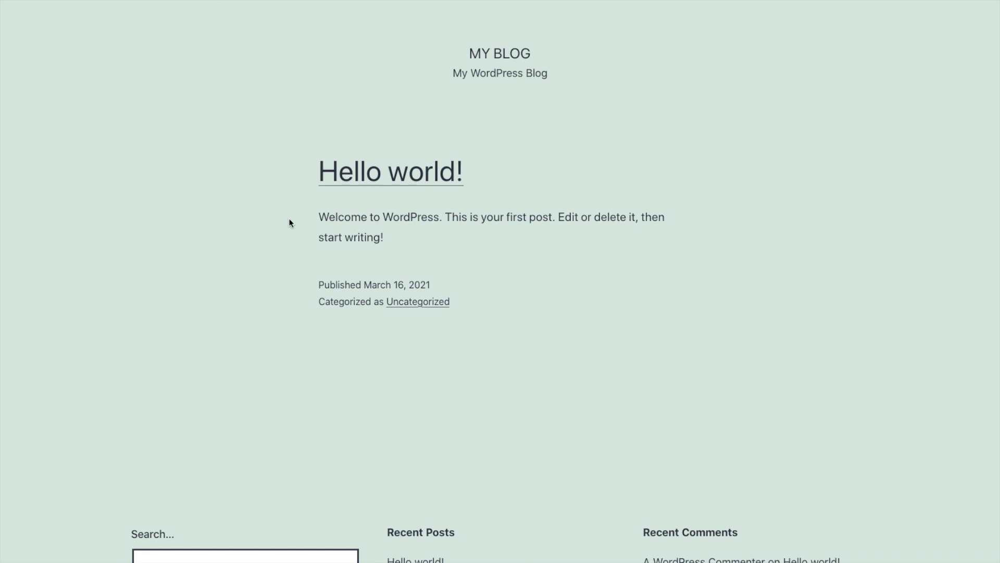
{"action": "scroll", "coordinate": [290, 221], "scroll_direction": "down", "scroll_amount": 4}
{"action": "scroll", "coordinate": [290, 221], "scroll_direction": "up", "scroll_amount": 4}
{"action": "key", "text": "ctrl+l"}
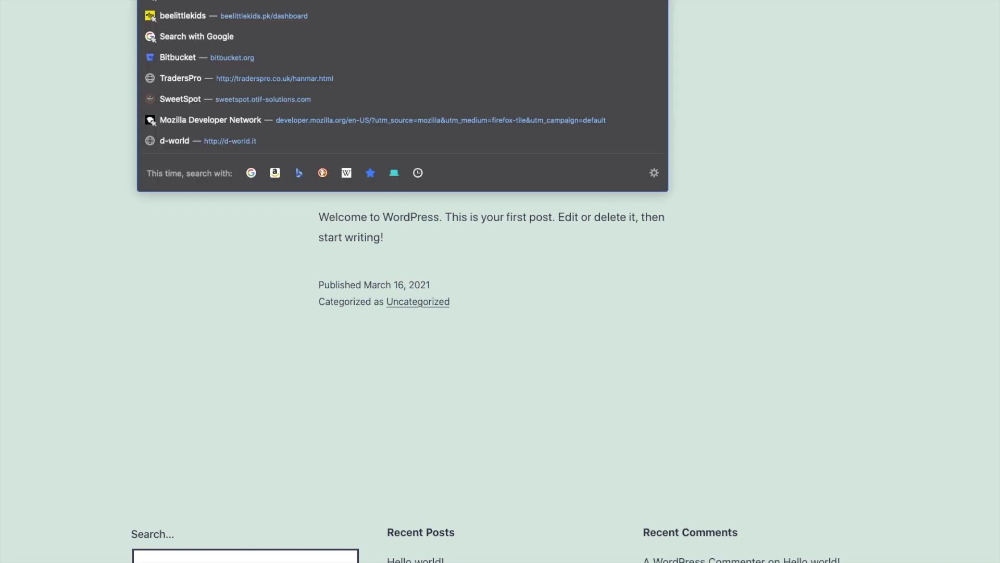
{"action": "type", "text": "localhost"}
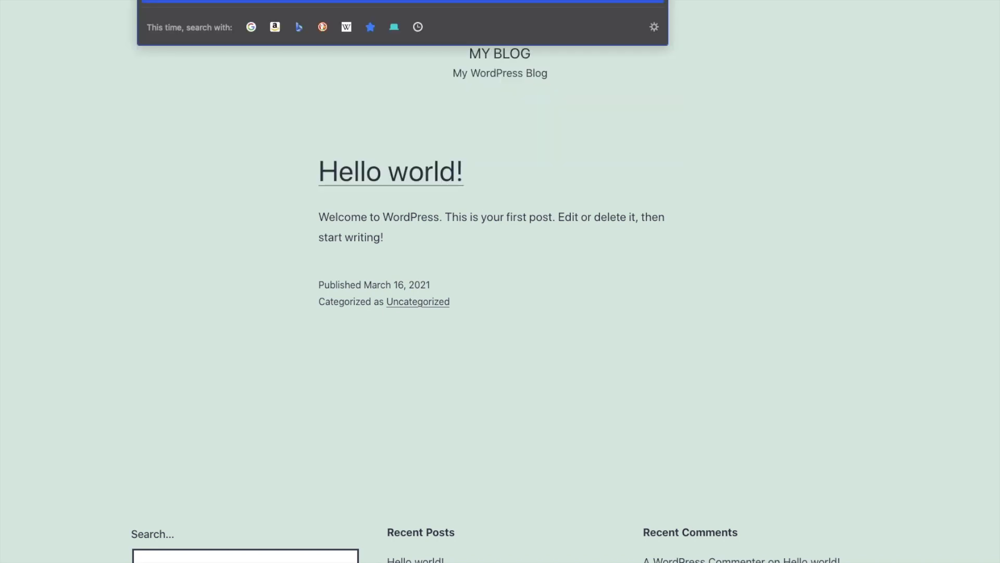
{"action": "key", "text": "Return"}
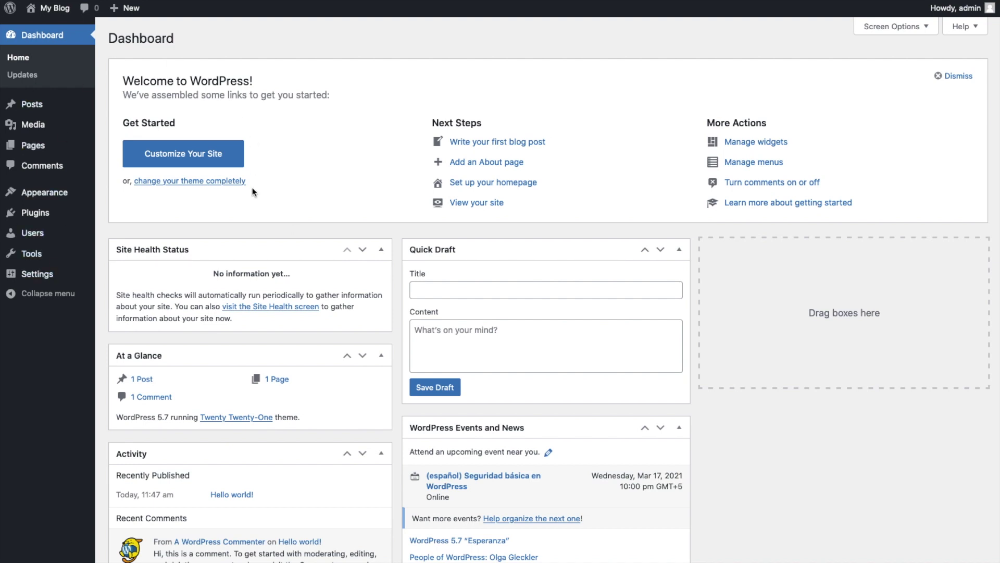
Search the WordPress plugin directory for 'Reloadly' under Plugins > Add New.
{"action": "mouse_move", "coordinate": [30, 216]}
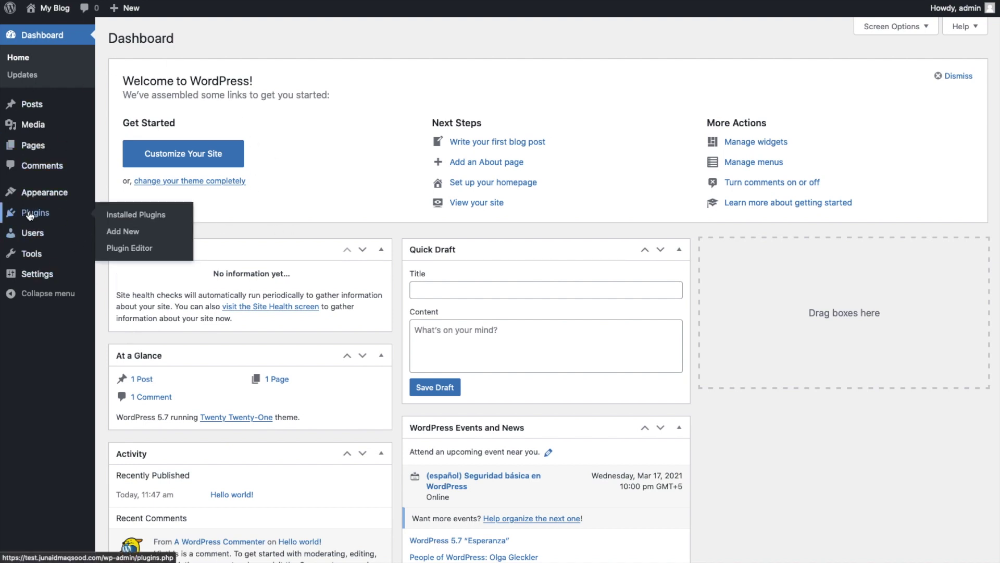
{"action": "left_click", "coordinate": [30, 216]}
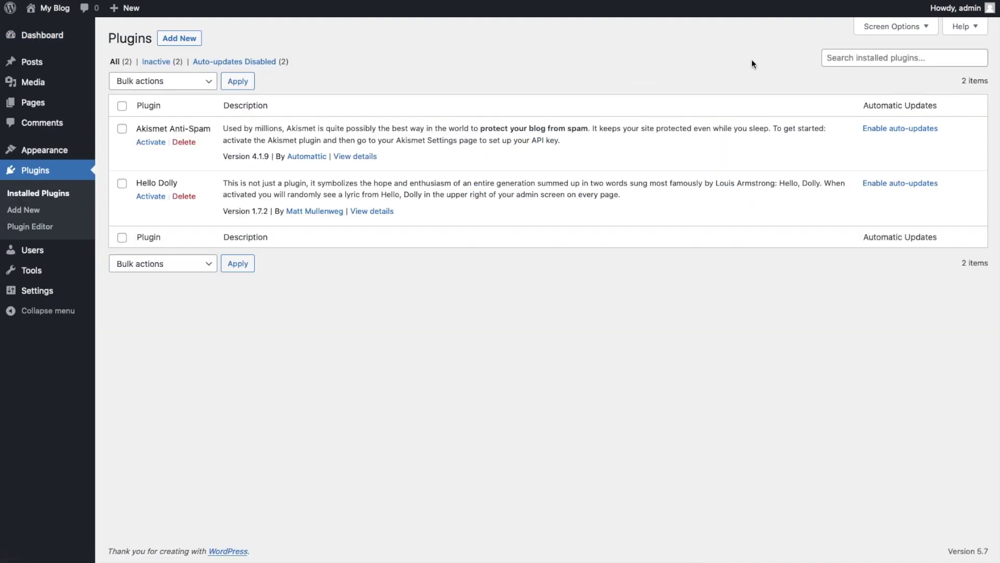
{"action": "left_click", "coordinate": [184, 42]}
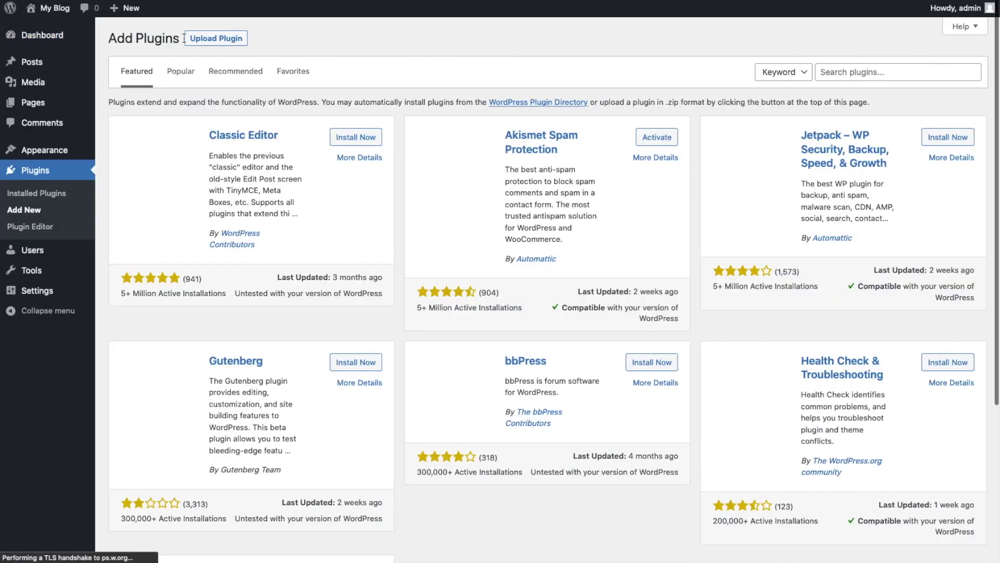
{"action": "left_click", "coordinate": [870, 74]}
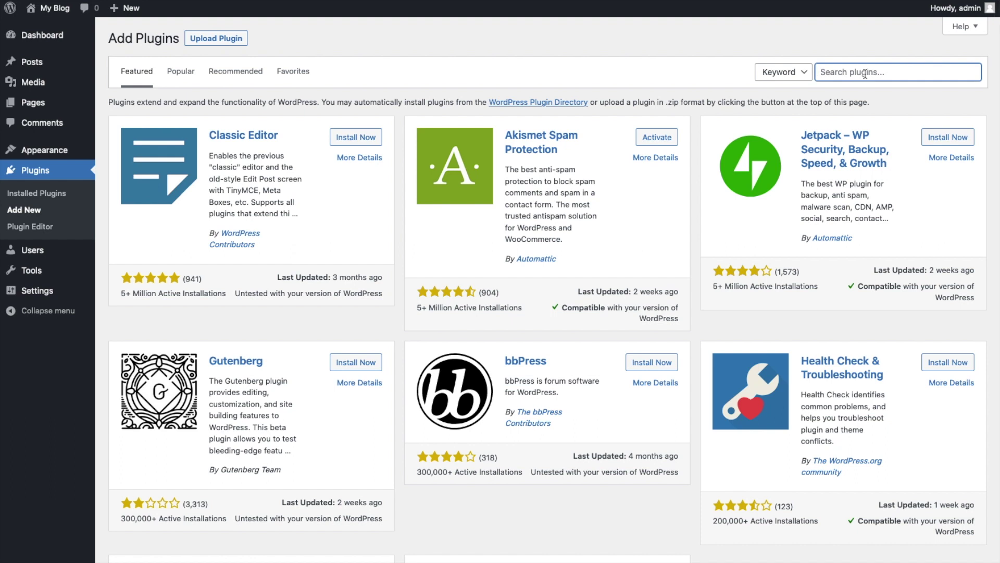
{"action": "type", "text": "Reloadly"}
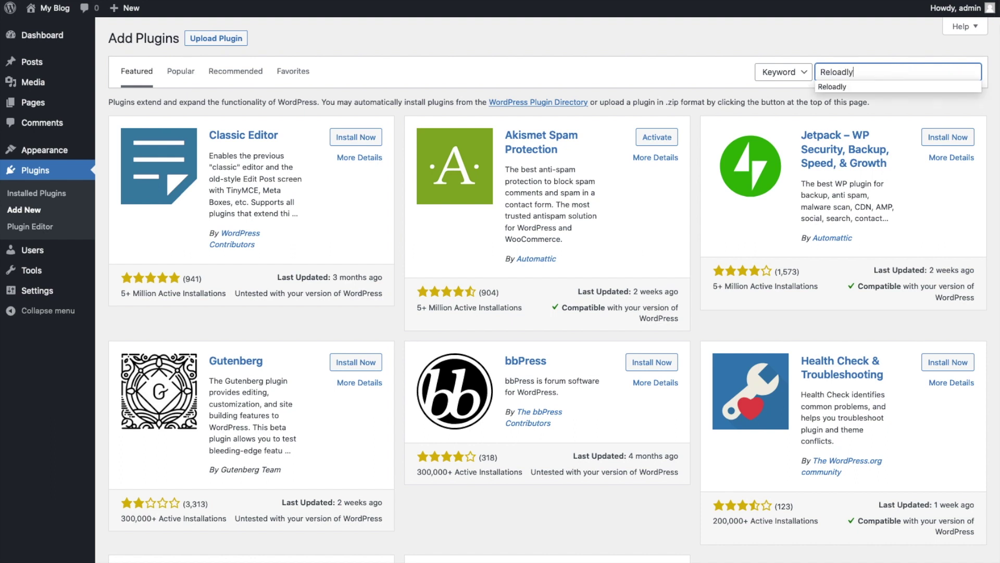
{"action": "key", "text": "Return"}
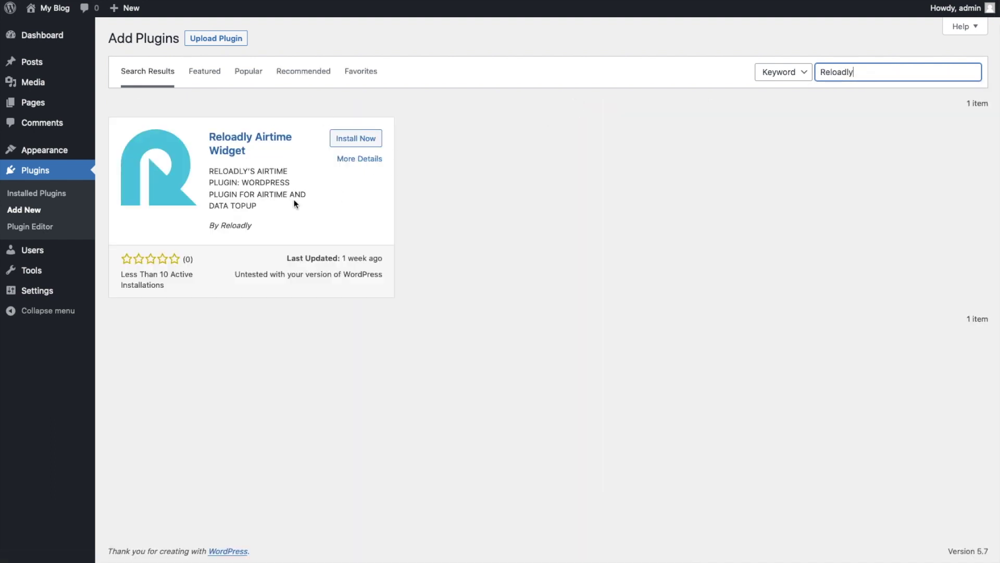
Install and activate the Reloadly Airtime Widget plugin.
{"action": "left_click", "coordinate": [350, 140]}
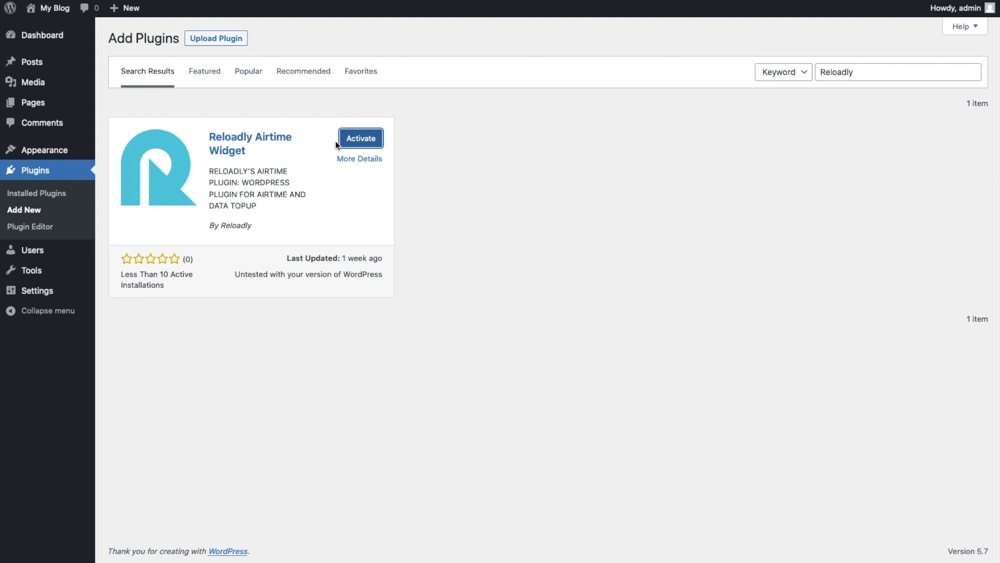
{"action": "left_click", "coordinate": [363, 142]}
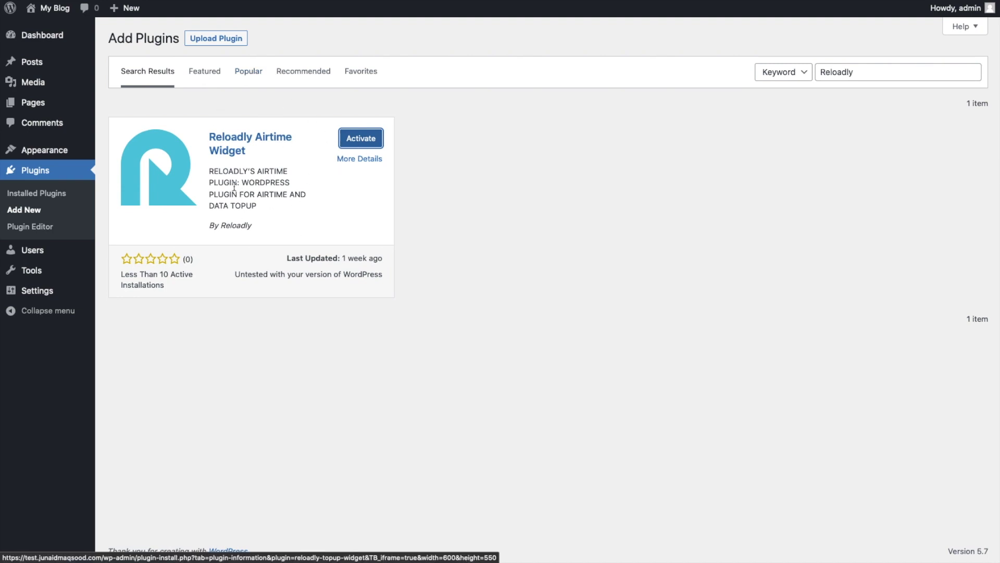
{"action": "left_click_drag", "start_coordinate": [132, 268], "coordinate": [490, 289]}
{"action": "left_click", "coordinate": [489, 290]}
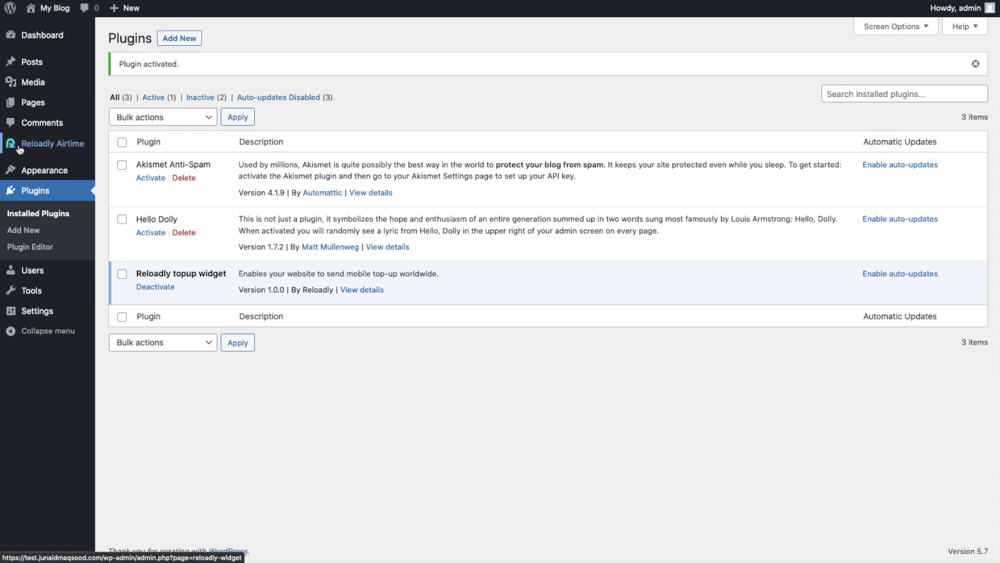
Open the Reloadly Airtime settings and copy the Widget Id from the Reloadly dashboard.
{"action": "left_click", "coordinate": [49, 147]}
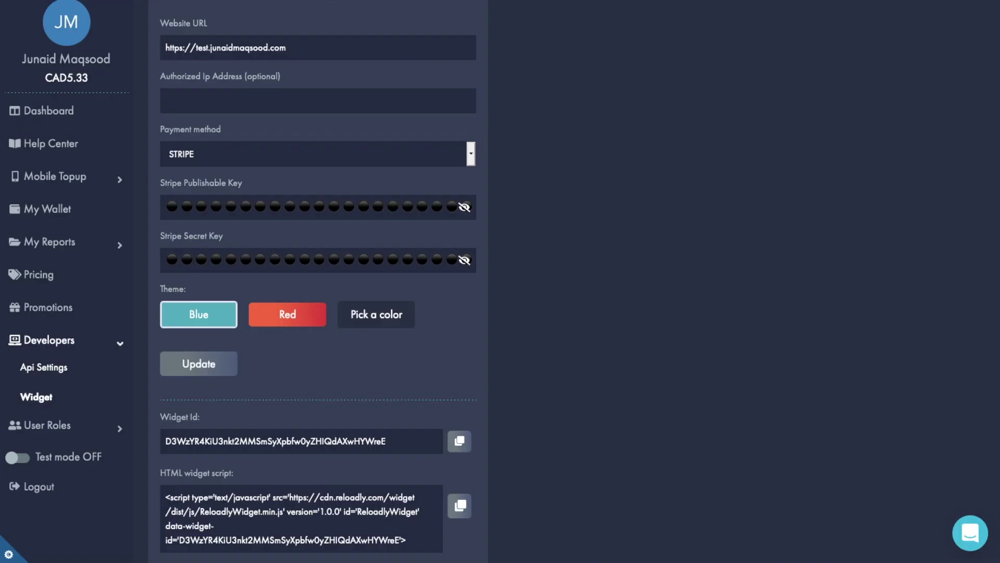
{"action": "scroll", "coordinate": [283, 367], "scroll_direction": "down", "scroll_amount": 3}
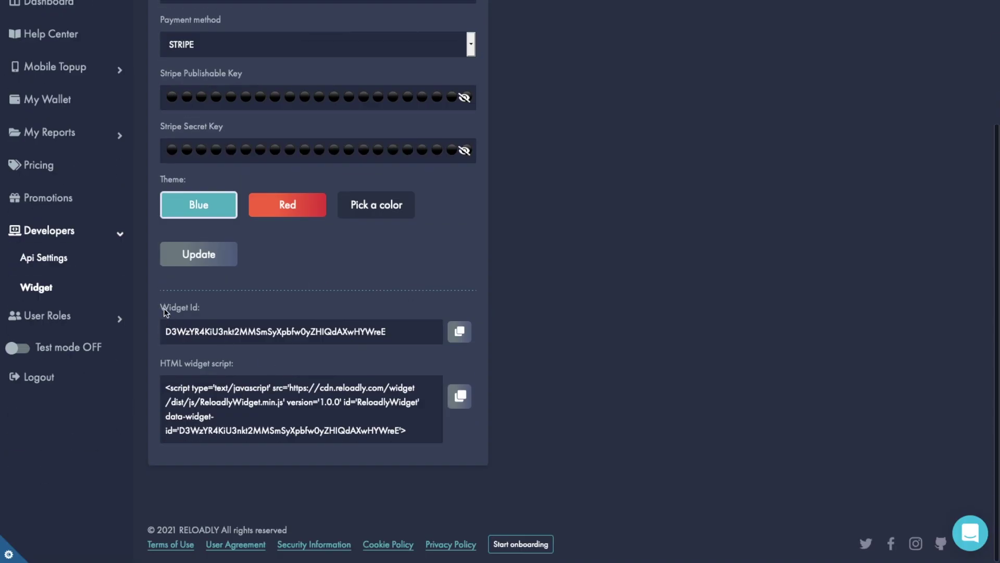
{"action": "left_click_drag", "start_coordinate": [165, 312], "coordinate": [246, 312]}
{"action": "left_click", "coordinate": [459, 331]}
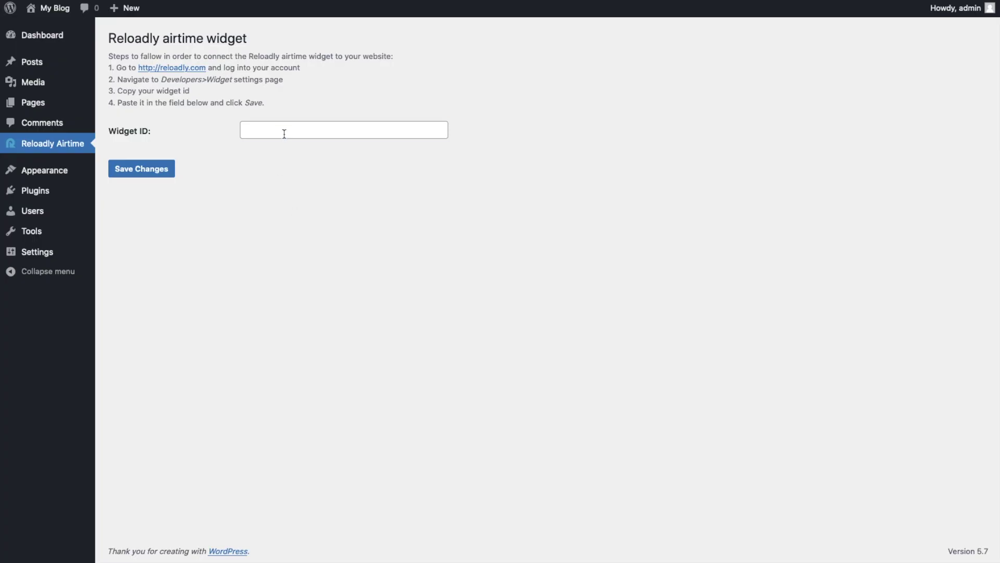
Paste the copied ID into Widget ID, save the changes, and view the My Blog front page.
{"action": "left_click", "coordinate": [284, 132]}
{"action": "key", "text": "ctrl+v"}
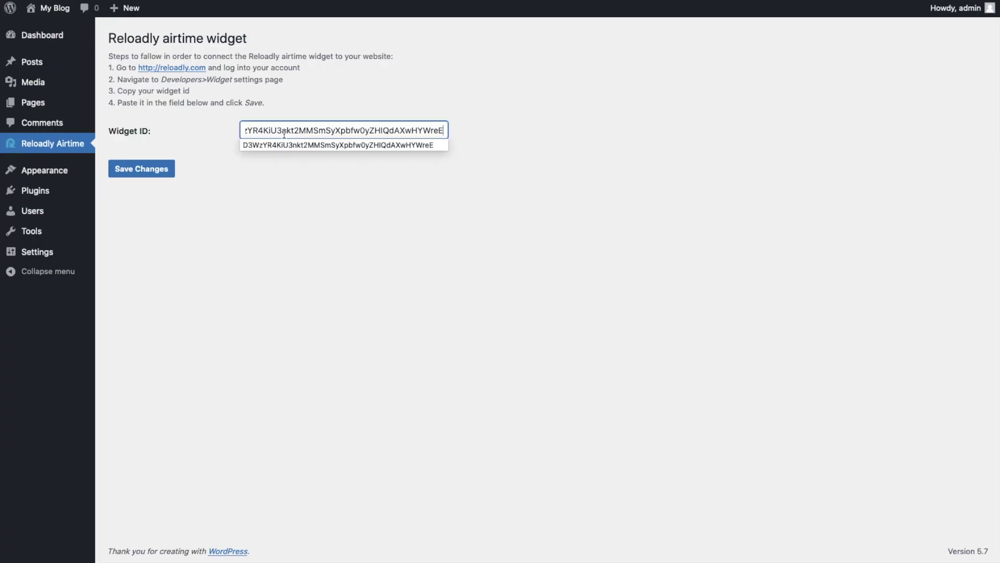
{"action": "left_click", "coordinate": [252, 206]}
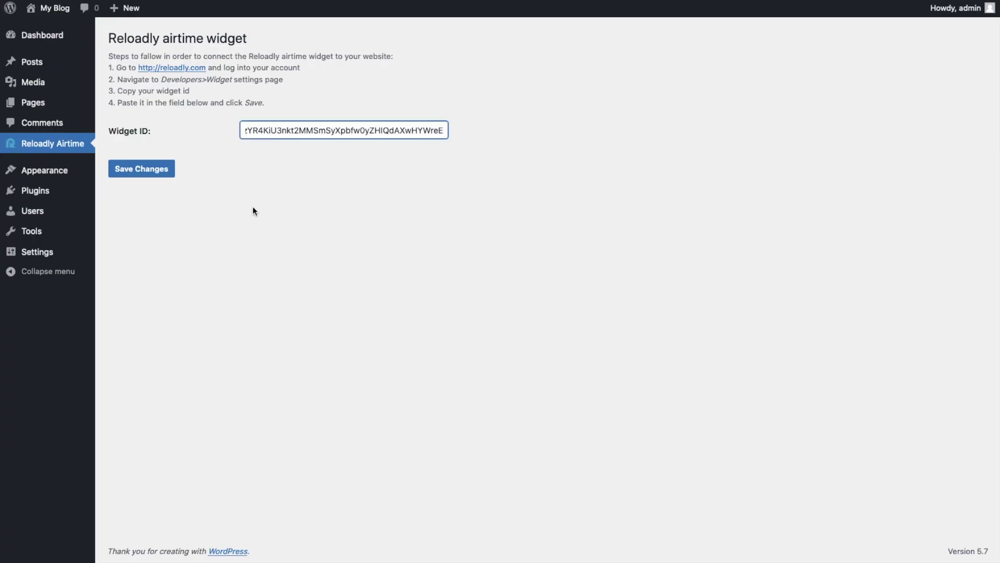
{"action": "left_click", "coordinate": [142, 169]}
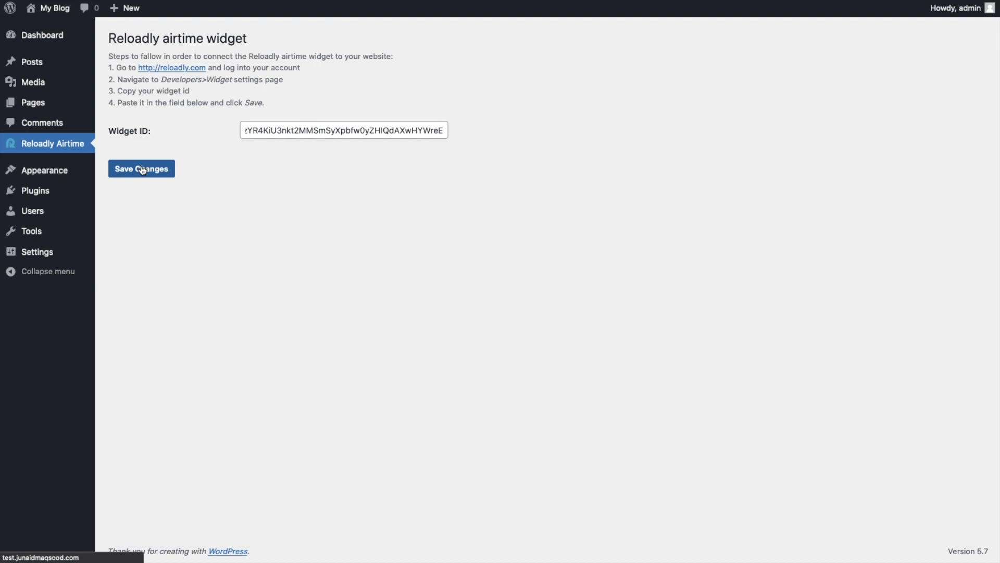
{"action": "left_click", "coordinate": [51, 9]}
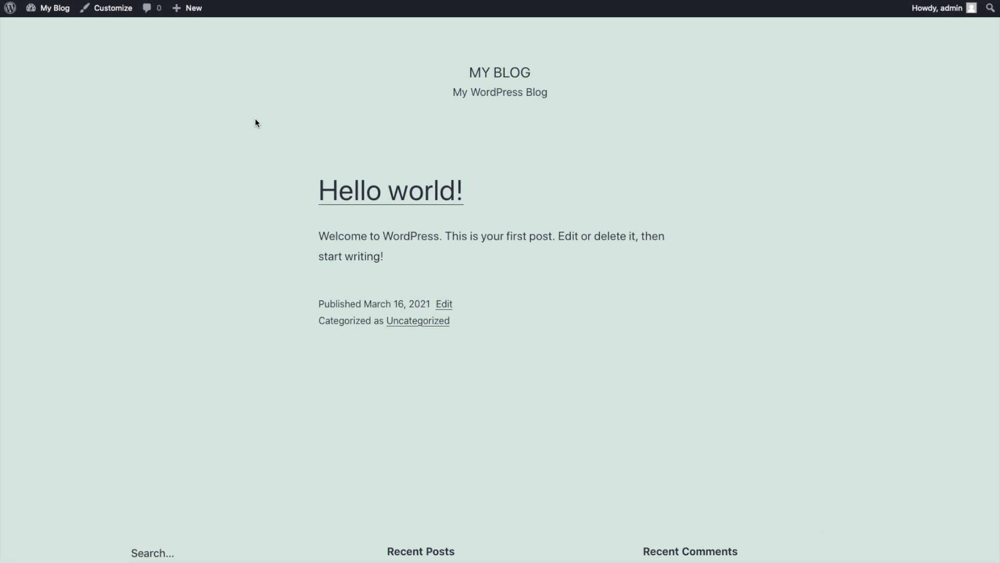
Open the Top Up Mobile Phones popup on My Blog to show its four-step recharge form.
{"action": "scroll", "coordinate": [813, 477], "scroll_direction": "down", "scroll_amount": 2}
{"action": "scroll", "coordinate": [886, 520], "scroll_direction": "up", "scroll_amount": 2}
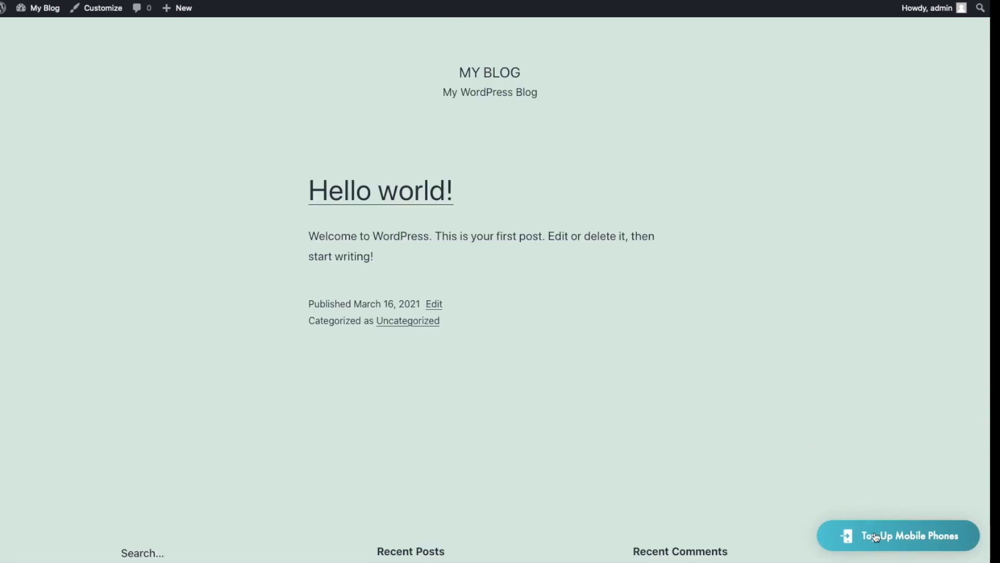
{"action": "left_click", "coordinate": [876, 537]}
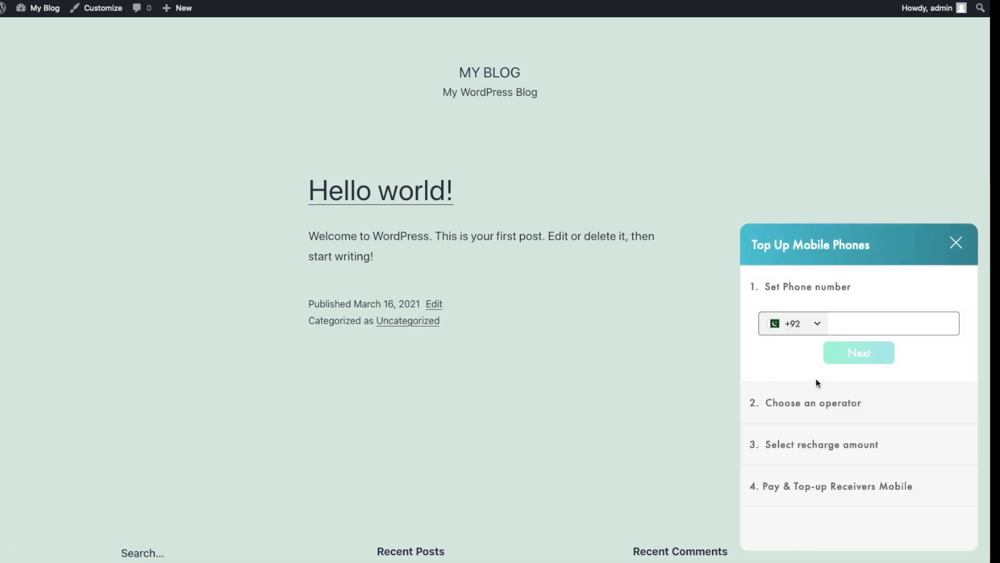